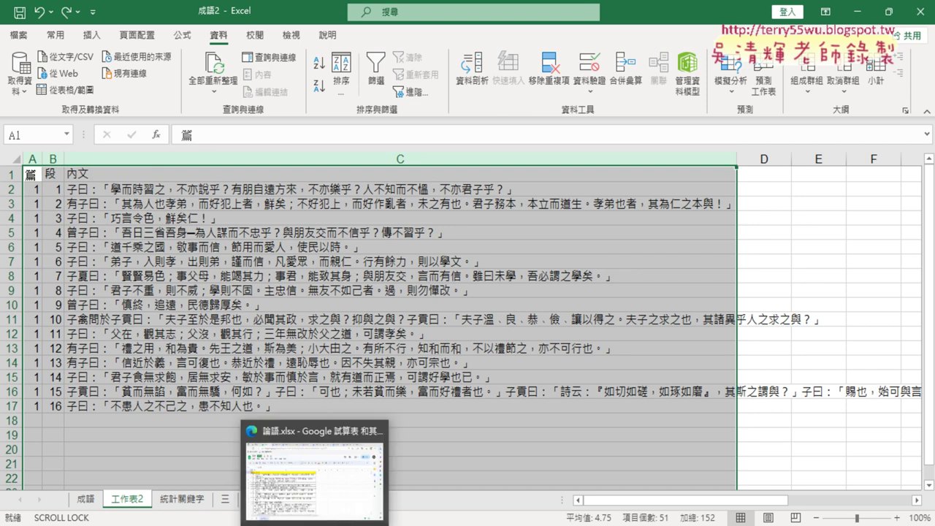
Step: Switch to the Google Drive tab in Edge and open 論語查詢系統 in Google Docs
click(316, 471)
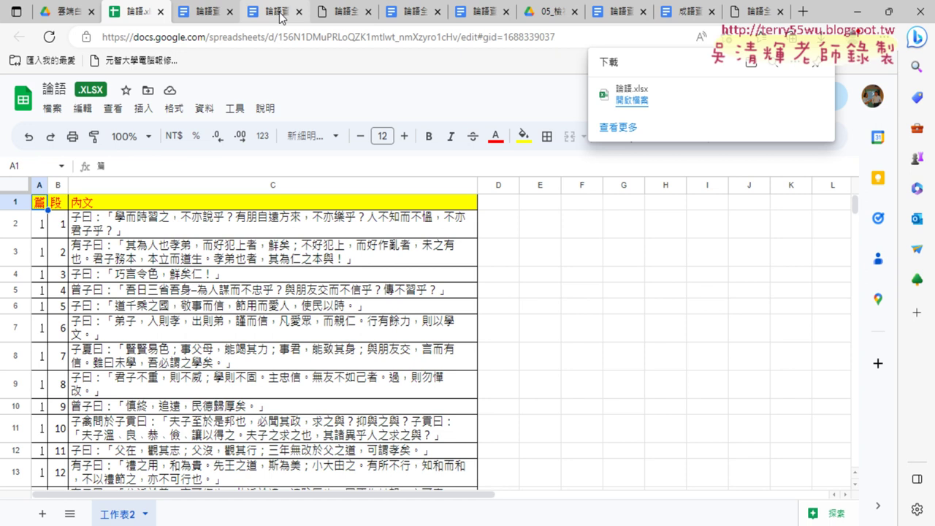
click(544, 12)
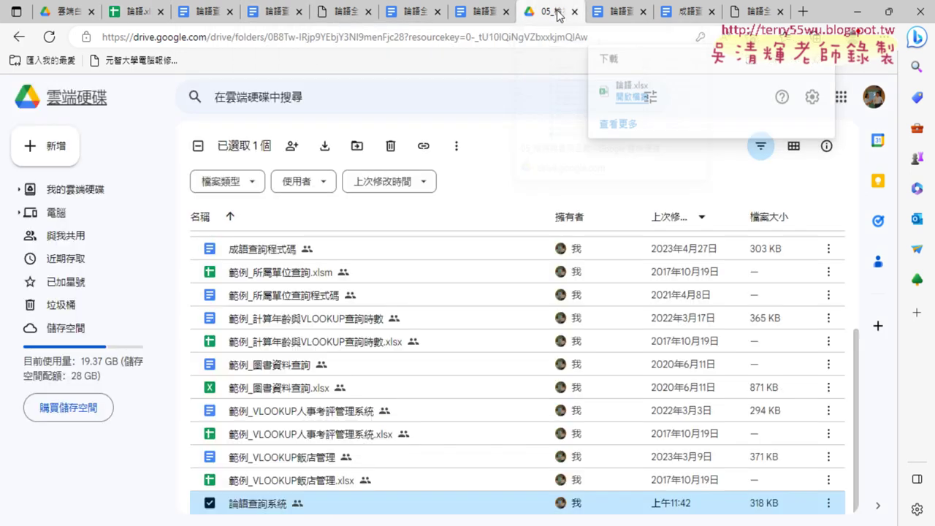
double_click(276, 504)
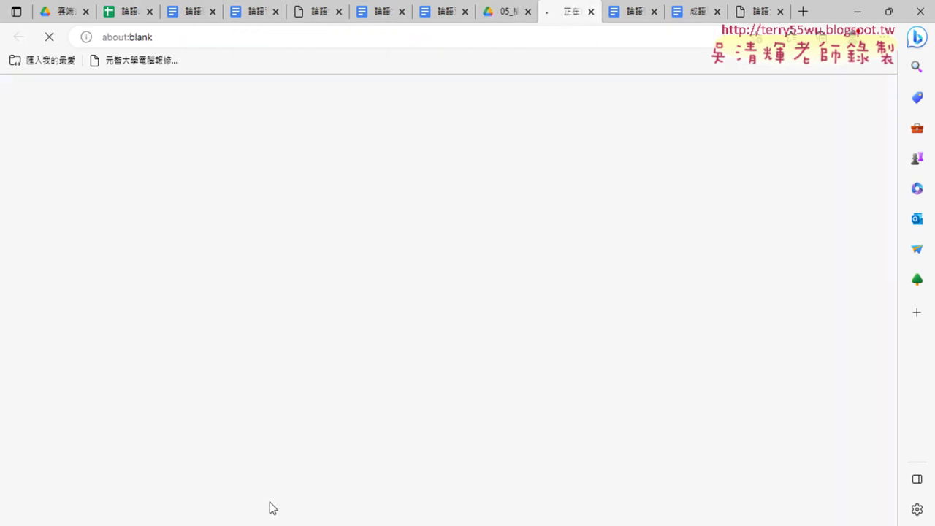
scroll(175, 219, down, 2)
Step: Make the first instruction line read 將兩個段落^p^p取代為一個段落^p
scroll(85, 259, down, 3)
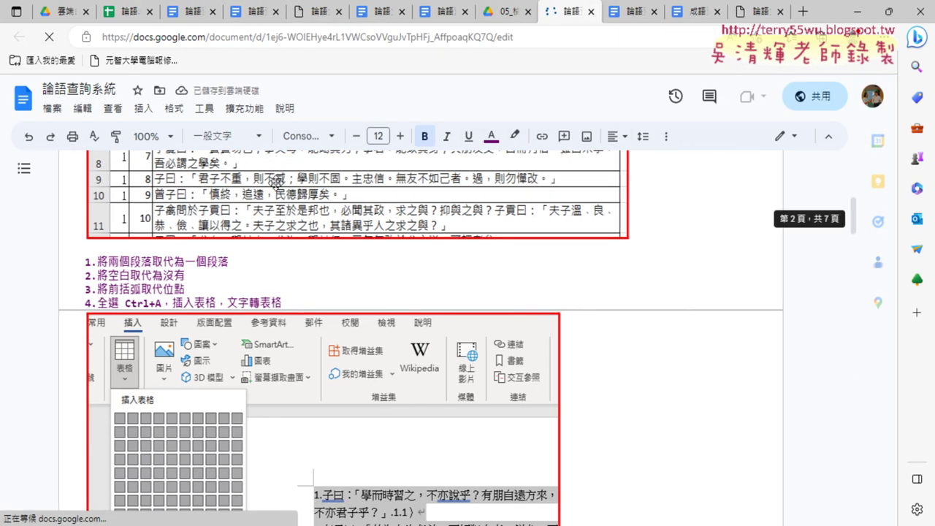
drag(86, 259, 232, 261)
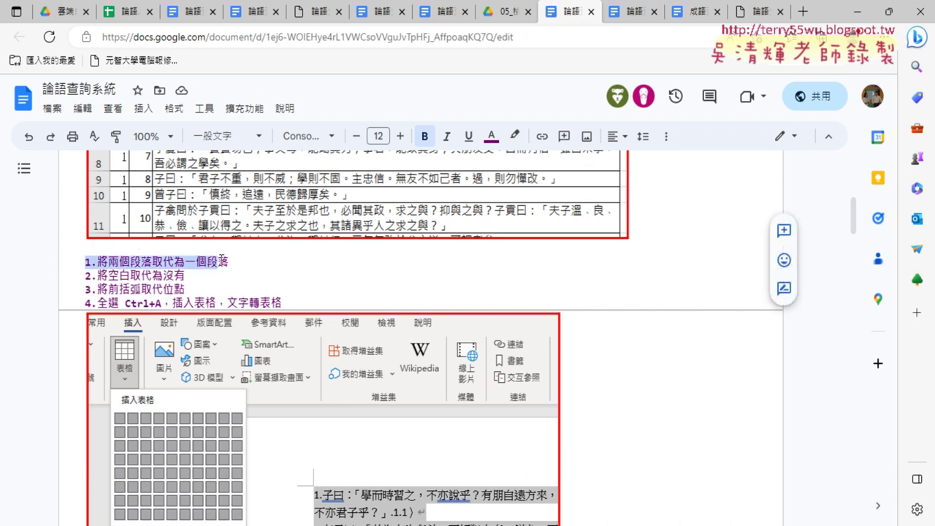
drag(108, 260, 152, 260)
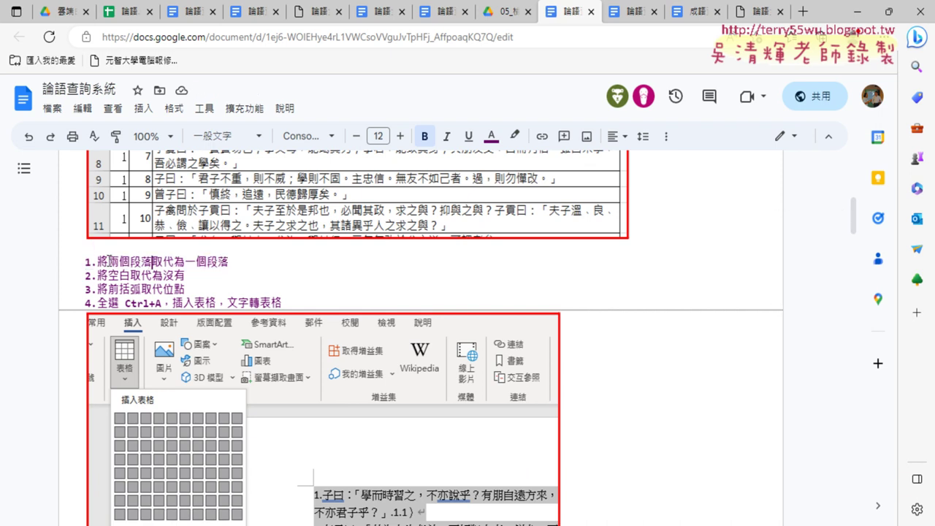
click(152, 261)
text(^)
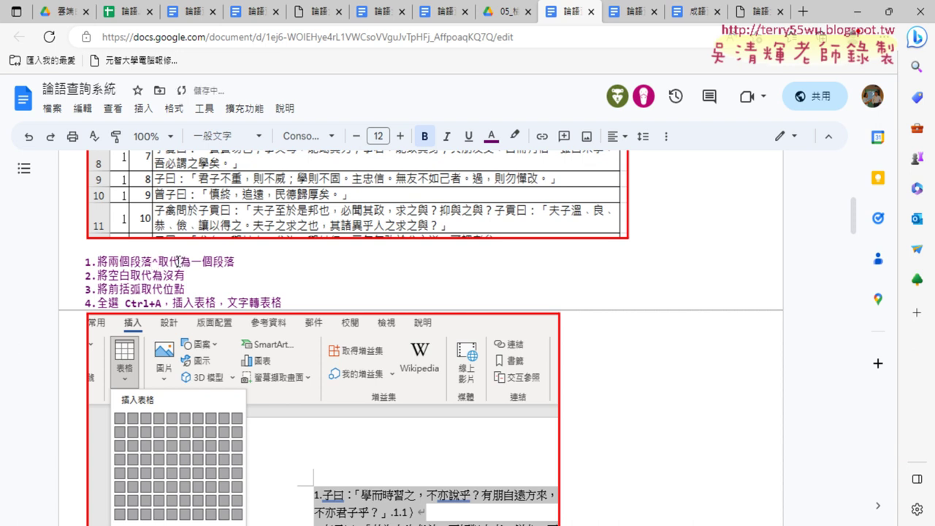
text(p)
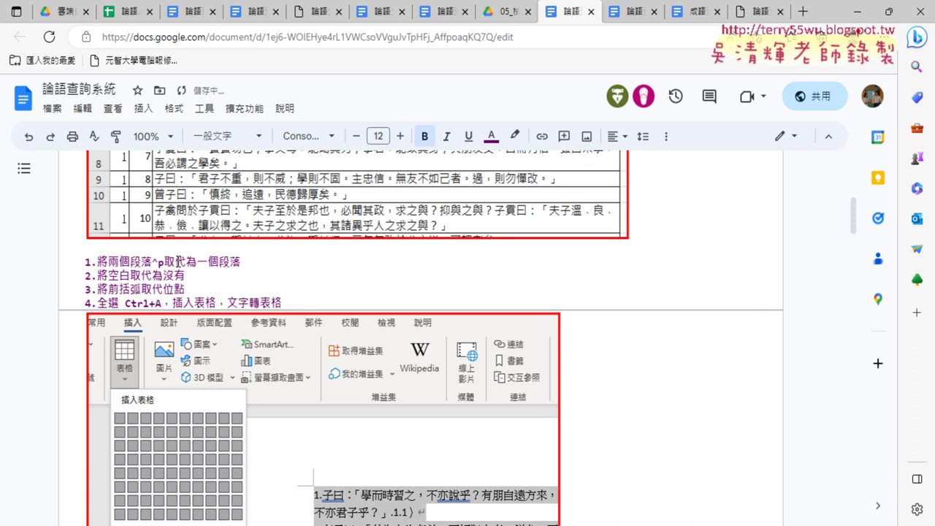
text(^)
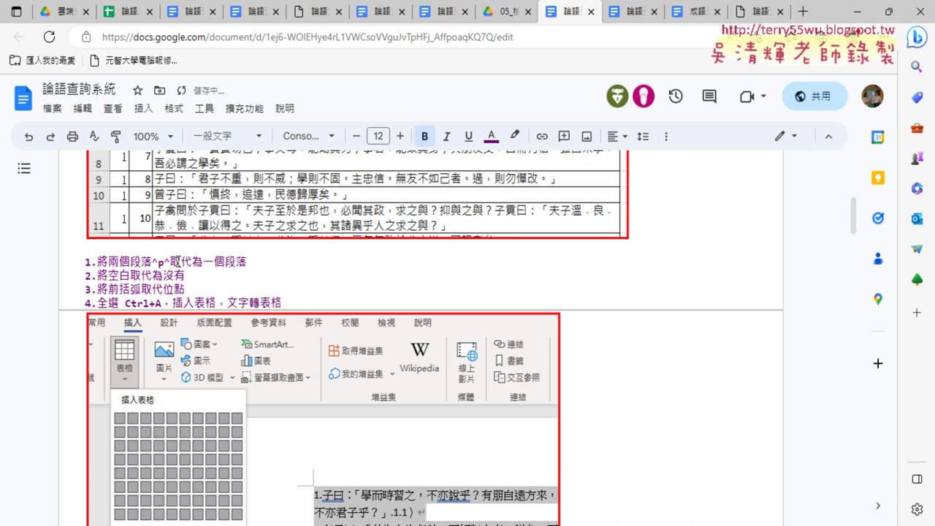
text(p)
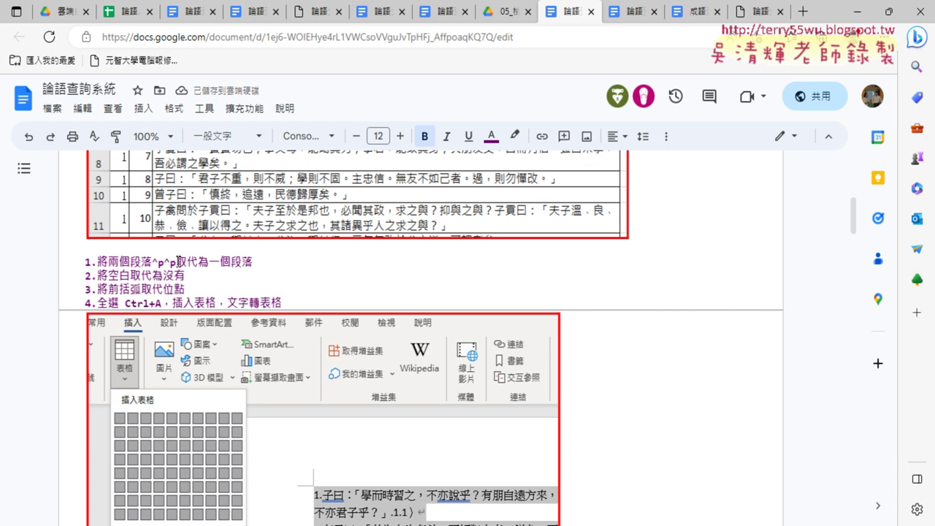
key(Right)
key(Right)
key(Right)
key(Right)
key(Right)
key(Right)
key(Right)
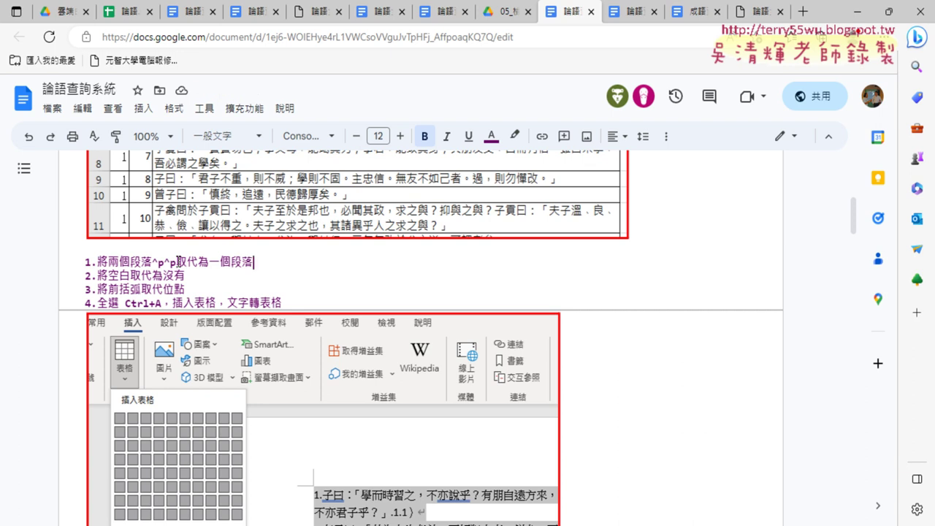
text(^p)
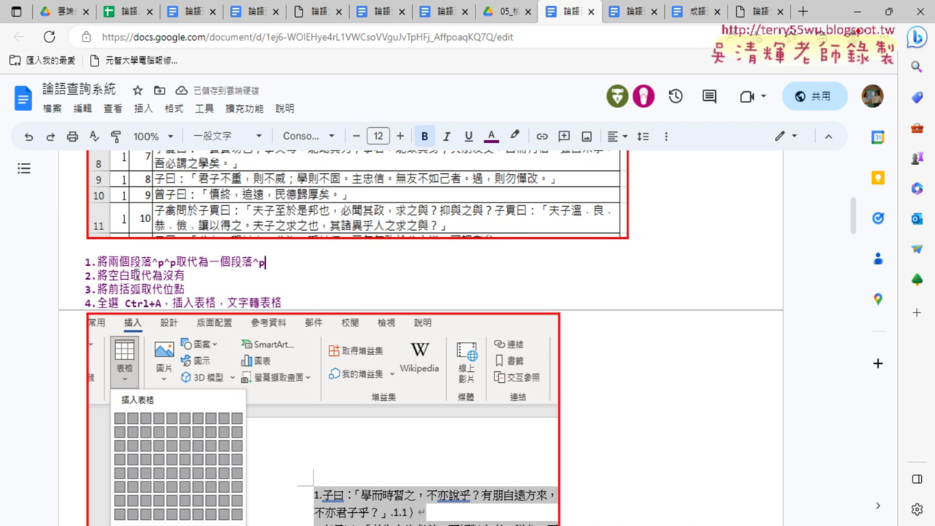
Step: Put quotation marks around 點 so the third line reads 將前括弧取代位"點"
click(132, 276)
click(187, 277)
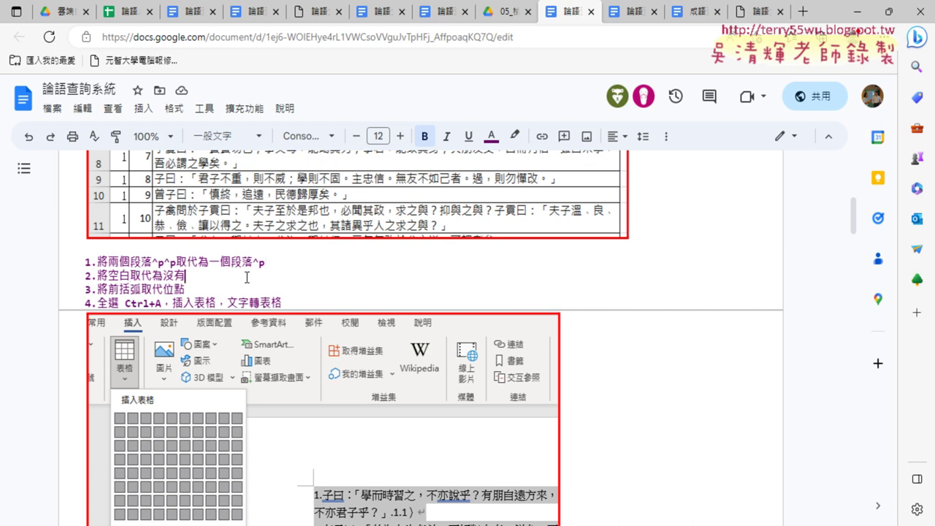
drag(108, 288, 140, 288)
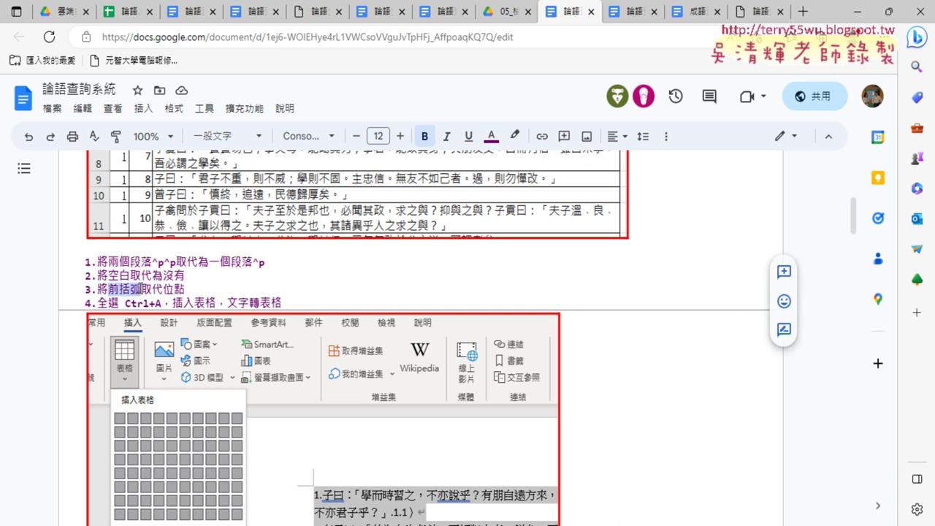
click(181, 290)
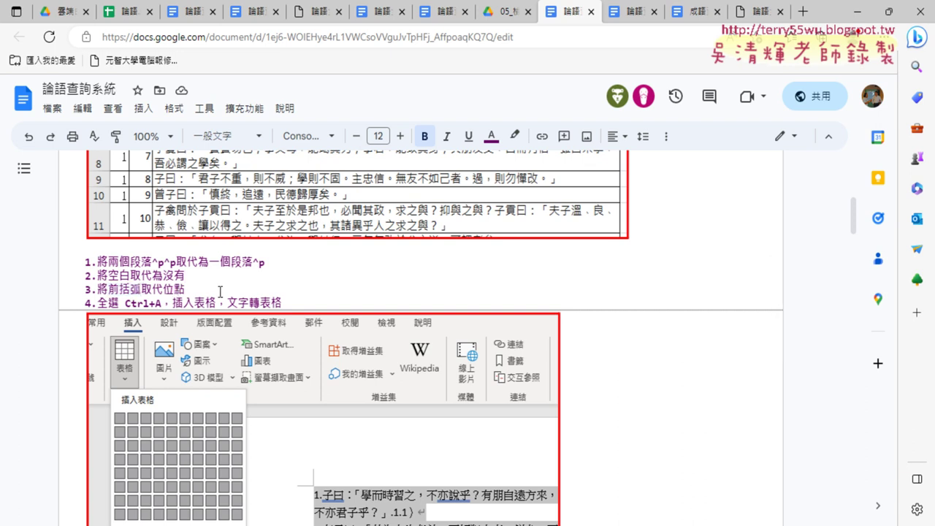
text(")
key(Right)
text(")
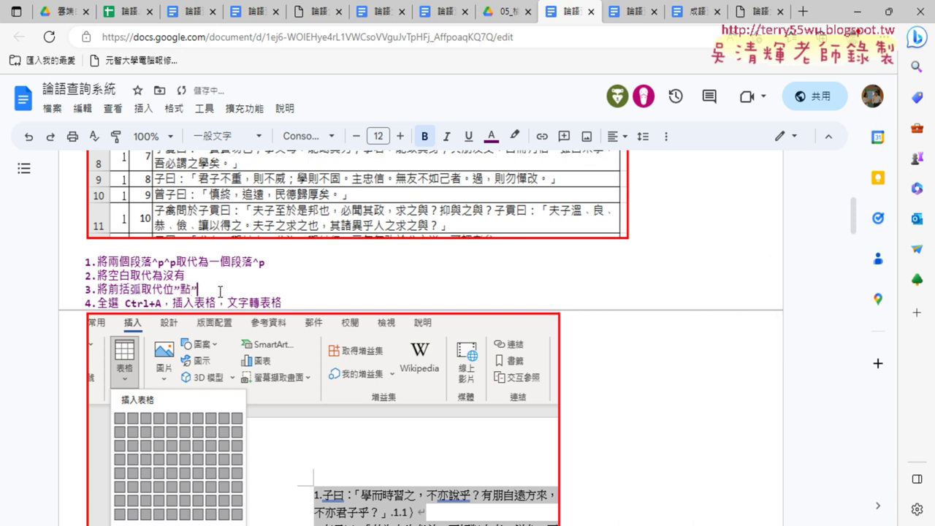
double_click(195, 290)
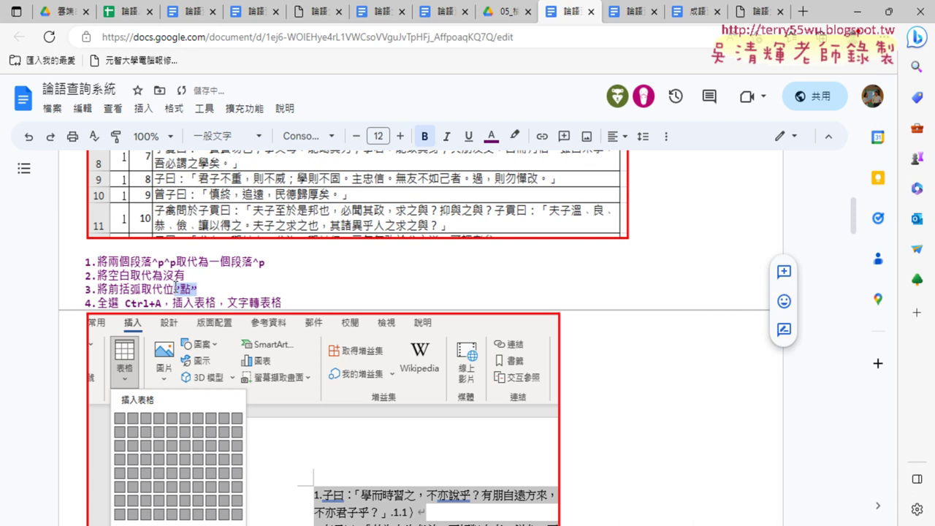
Step: Scroll the document down past the Word screenshots to step 4 and its Excel sort screenshot
scroll(187, 290, down, 4)
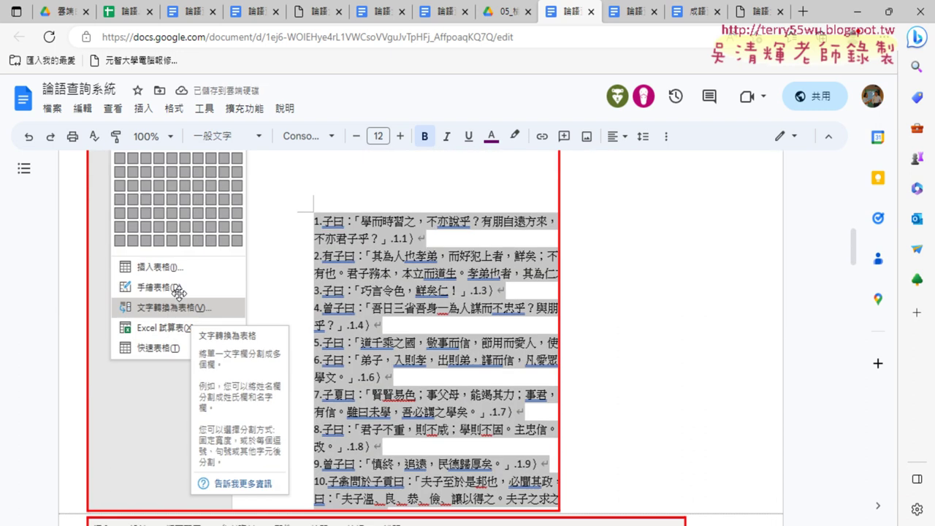
scroll(160, 232, up, 2)
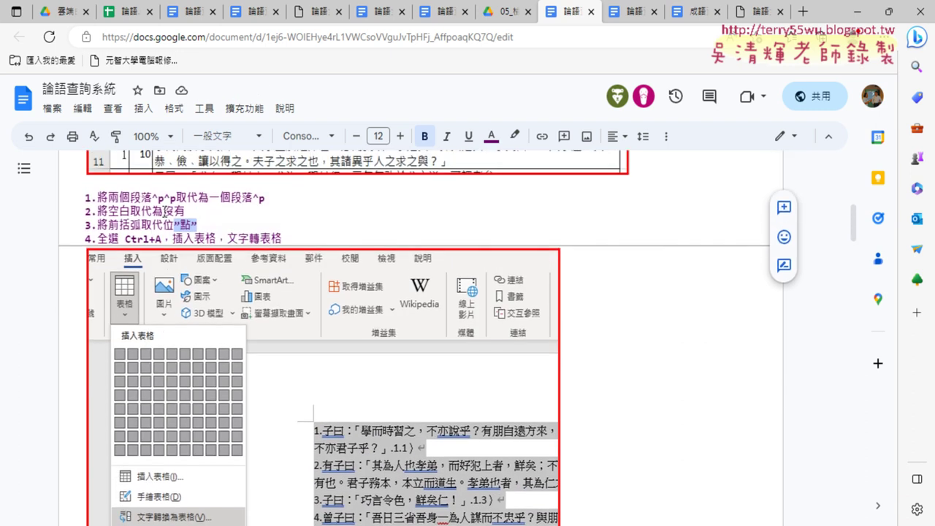
scroll(157, 241, up, 1)
scroll(193, 346, down, 2)
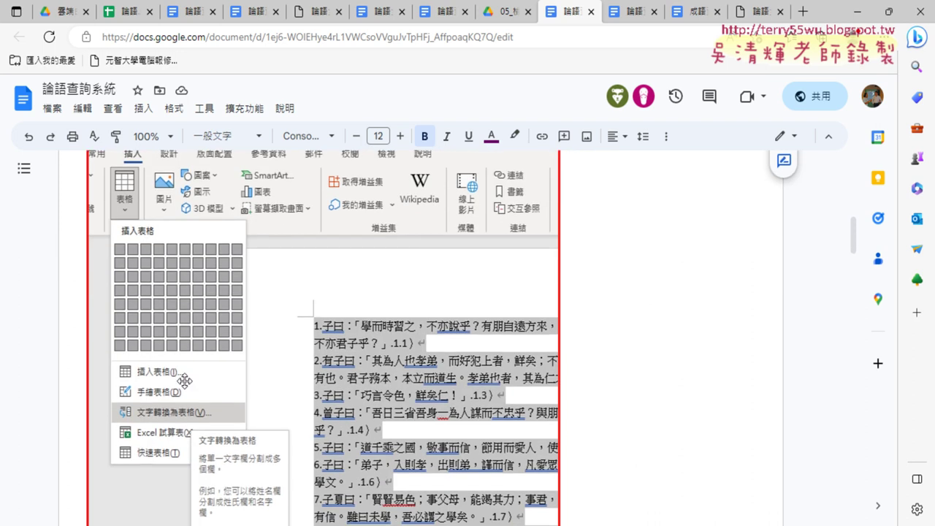
scroll(406, 407, down, 2)
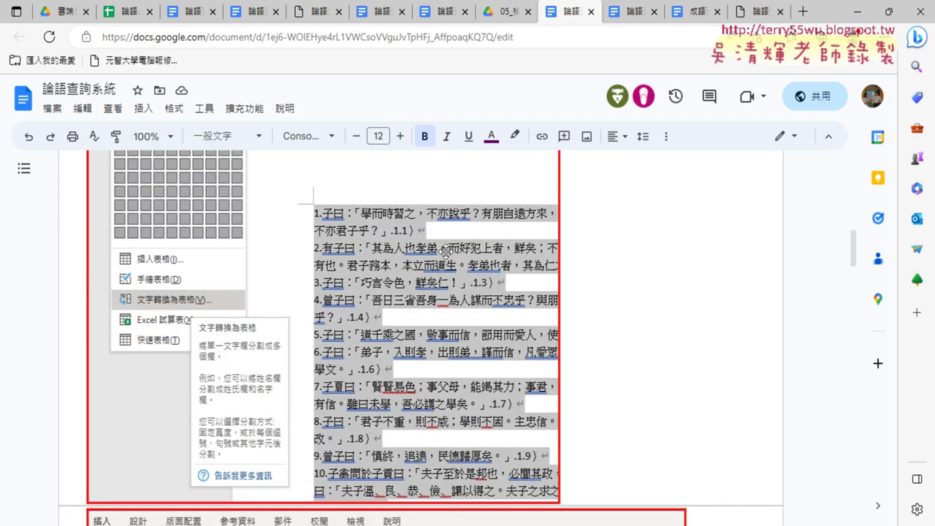
scroll(465, 293, down, 1)
scroll(466, 294, down, 4)
scroll(452, 292, down, 2)
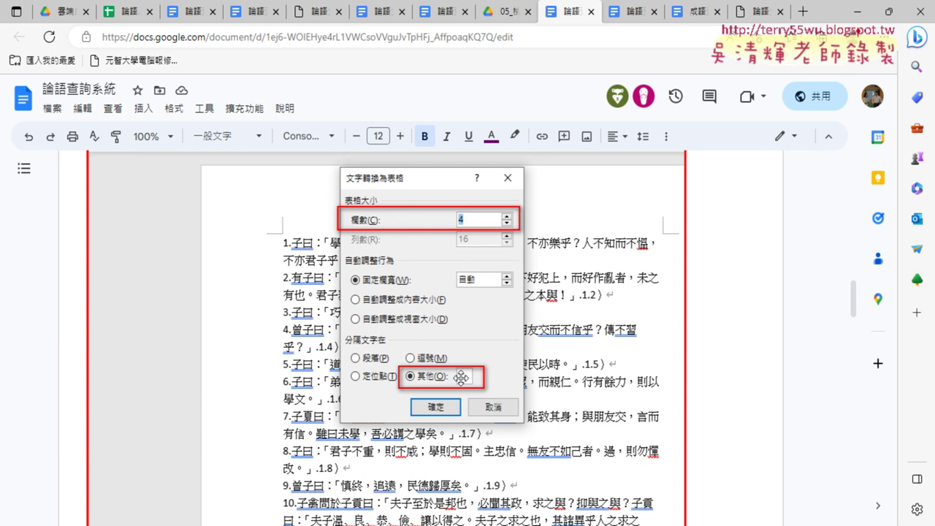
scroll(459, 376, down, 4)
scroll(464, 374, down, 2)
scroll(464, 374, down, 1)
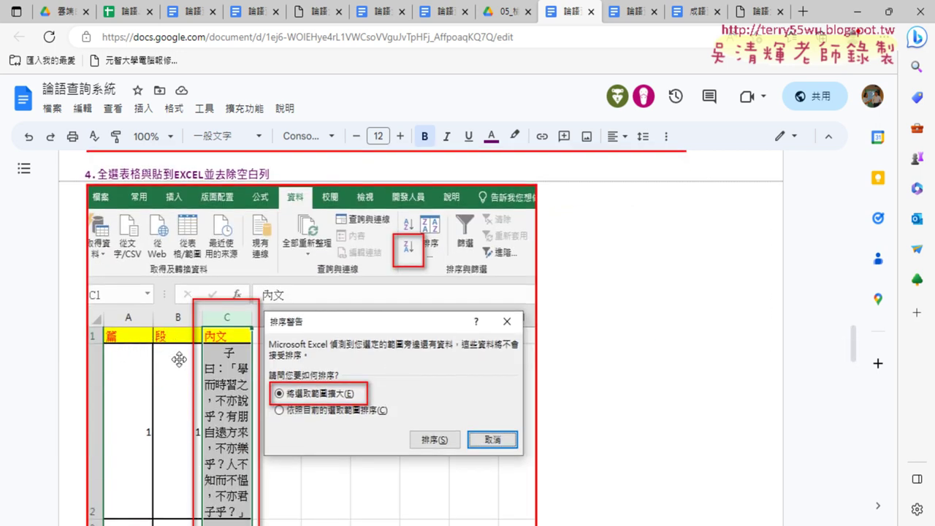
Step: Switch to Excel and clear the 篇 and 段 numbers in A2:B17 on 工作表2
click(857, 11)
click(241, 244)
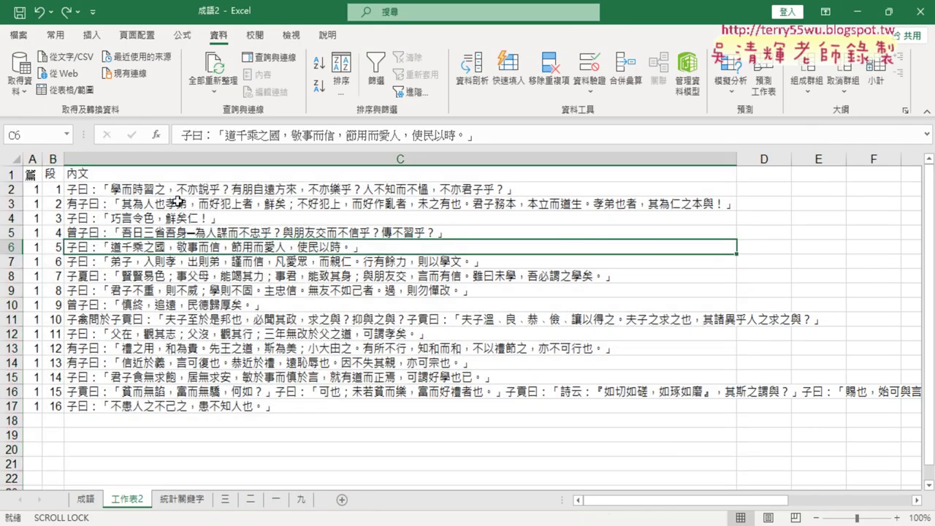
drag(35, 189, 46, 398)
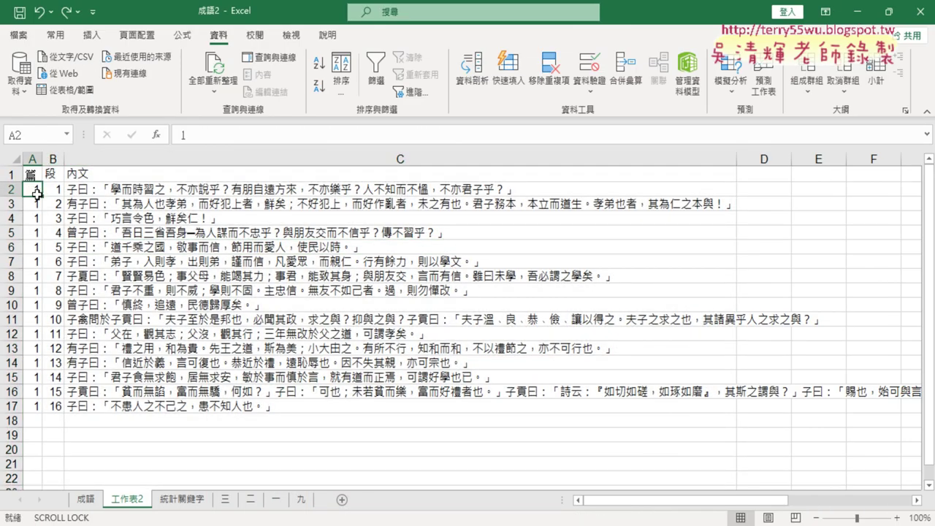
double_click(46, 398)
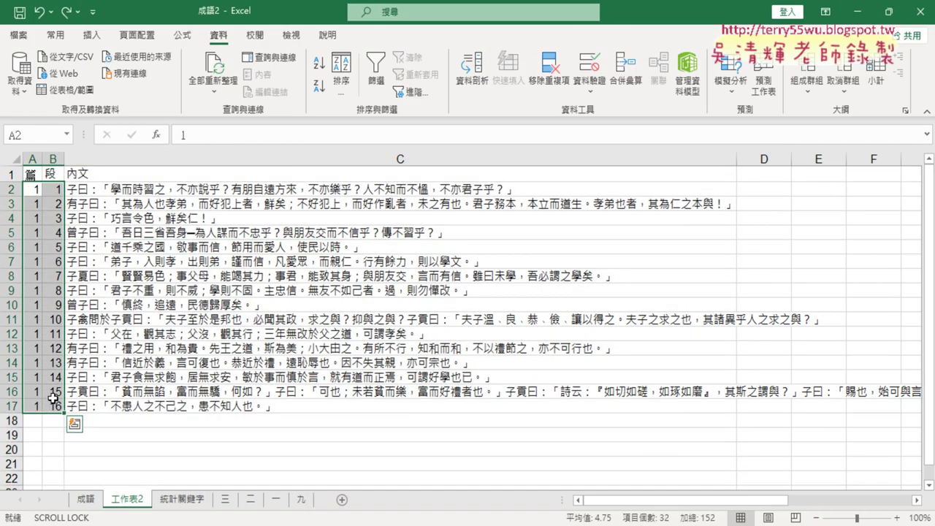
key(Delete)
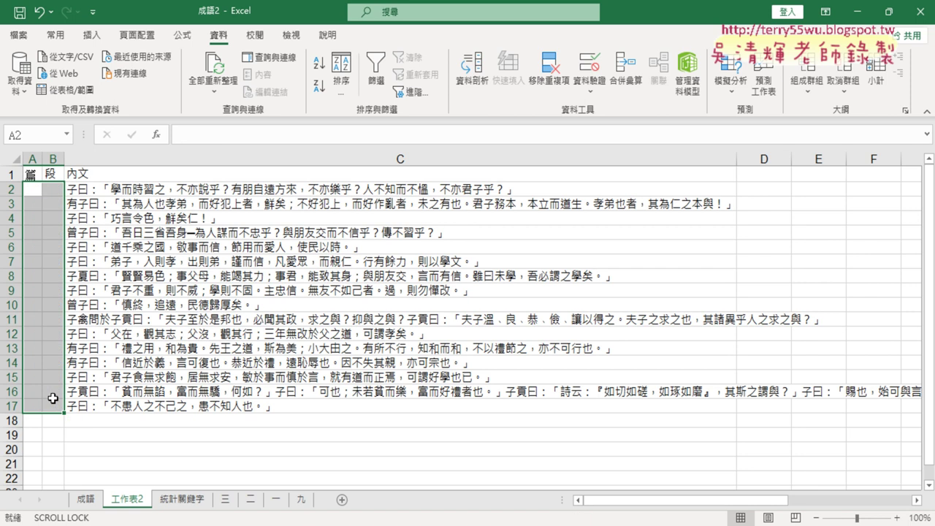
click(325, 158)
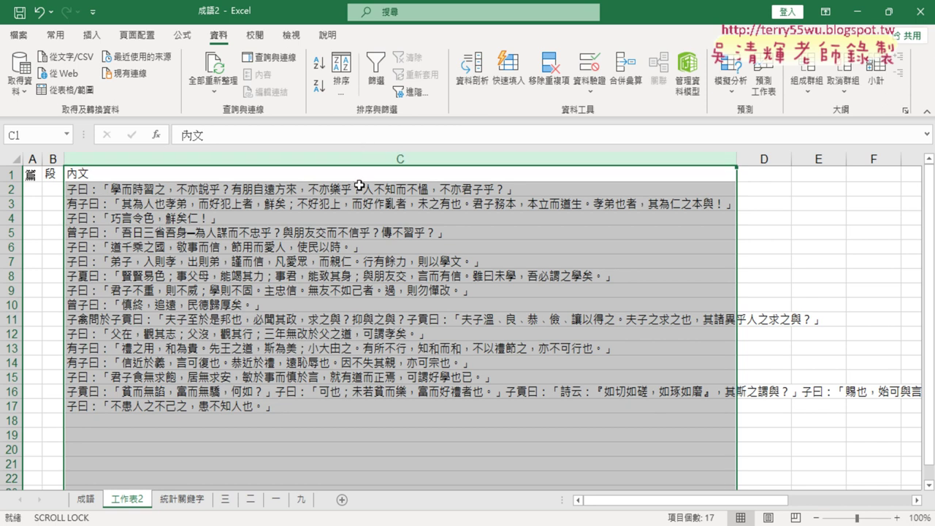
Step: Fill the 篇 column with 1 from A2 down to A17
click(360, 188)
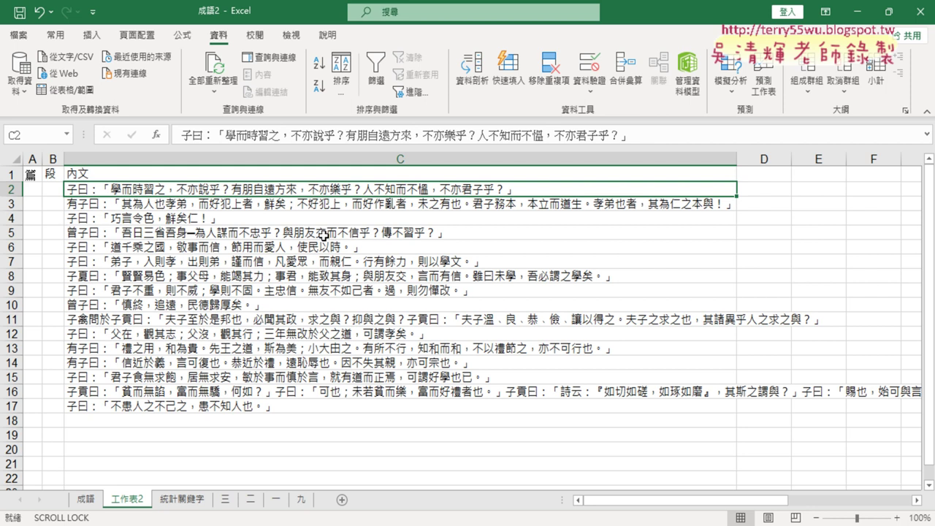
click(36, 191)
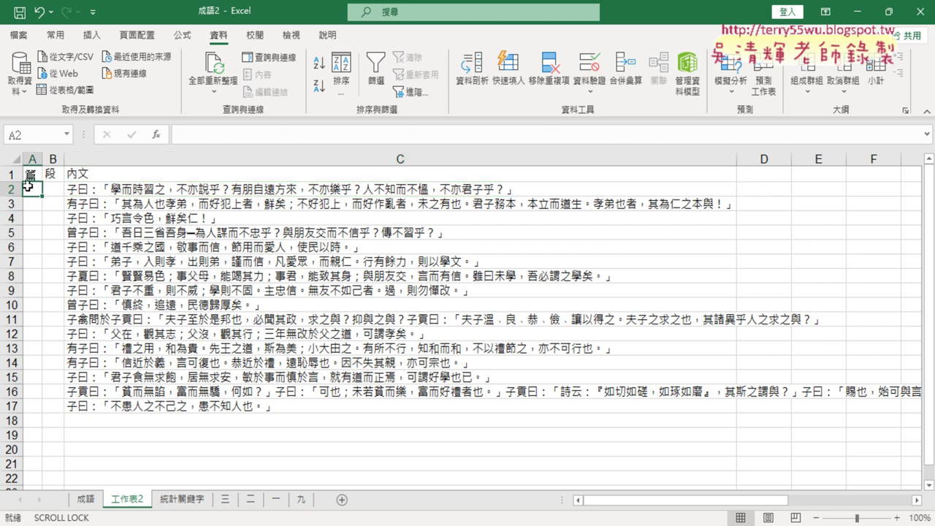
text(1)
key(Return)
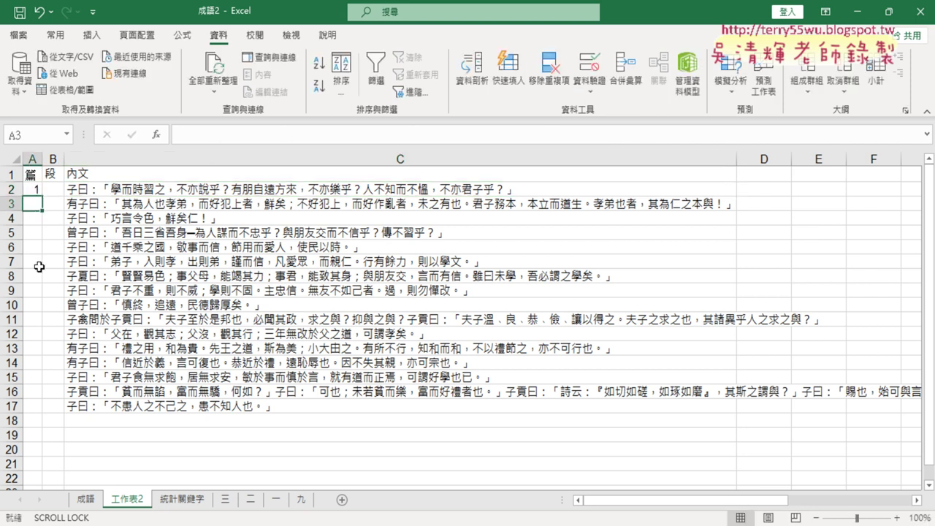
click(36, 190)
drag(41, 196, 50, 414)
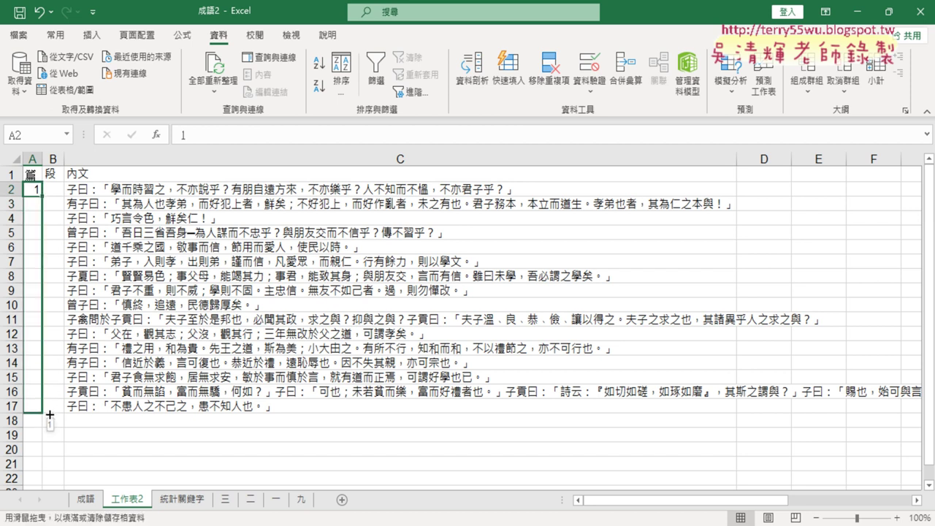
drag(50, 414, 47, 413)
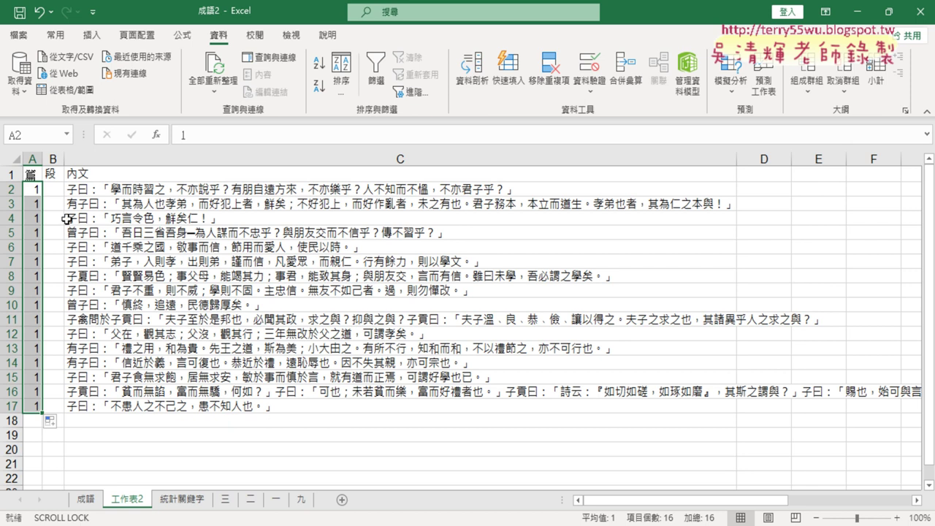
Step: Enter 1 in B2 as the first 段 number
click(59, 191)
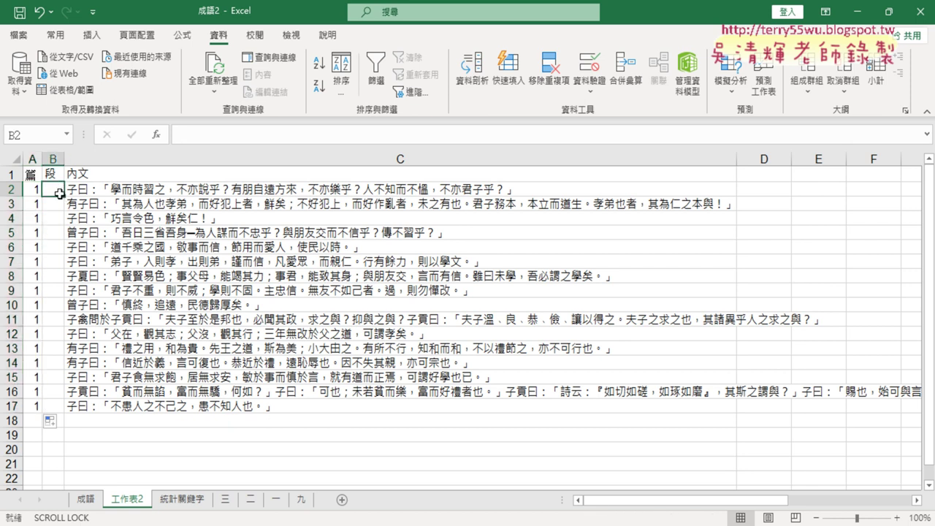
text(1)
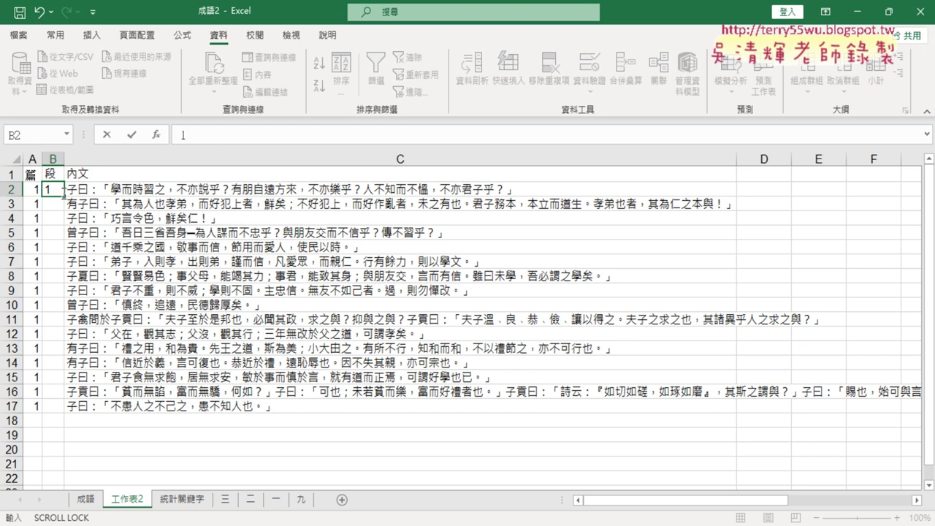
key(F2)
key(ctrl+Return)
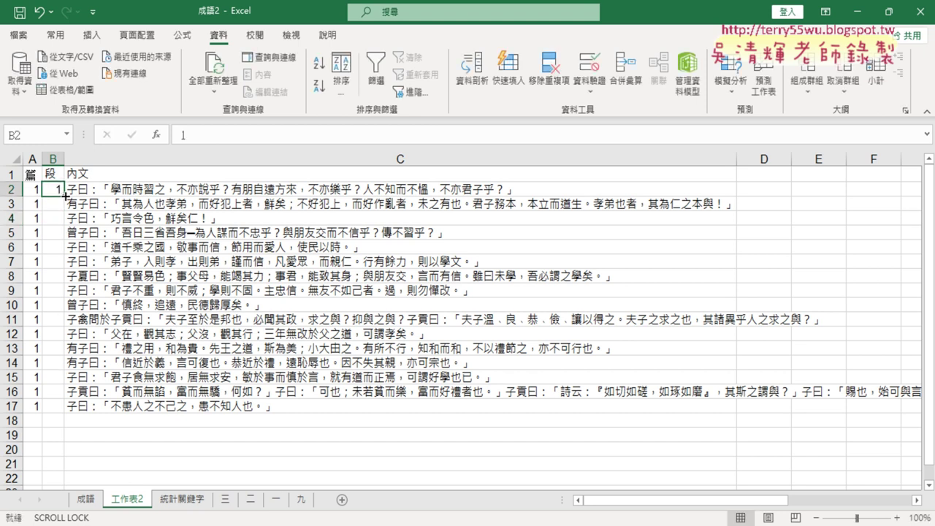
Step: Fill B2:B17 with the series 1–16 and select the passage table A1:C17
drag(65, 196, 64, 409)
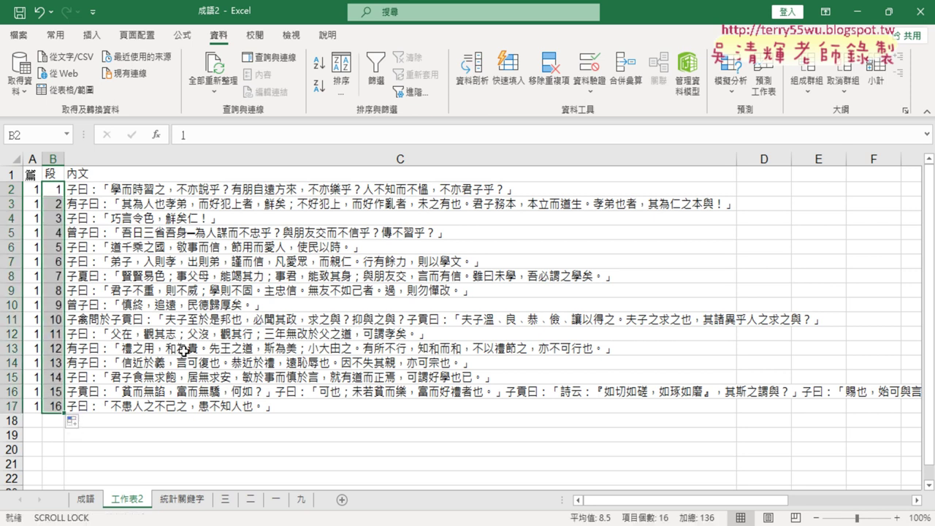
drag(212, 174, 244, 402)
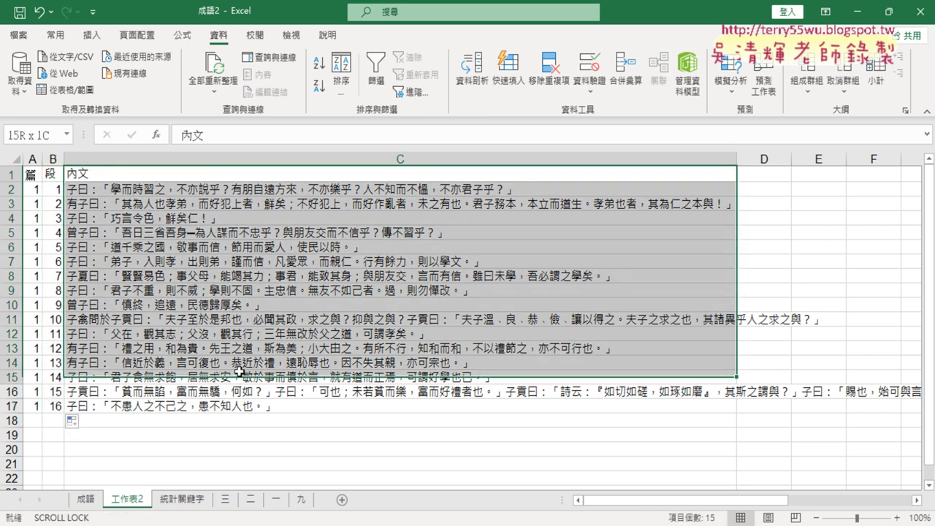
click(31, 175)
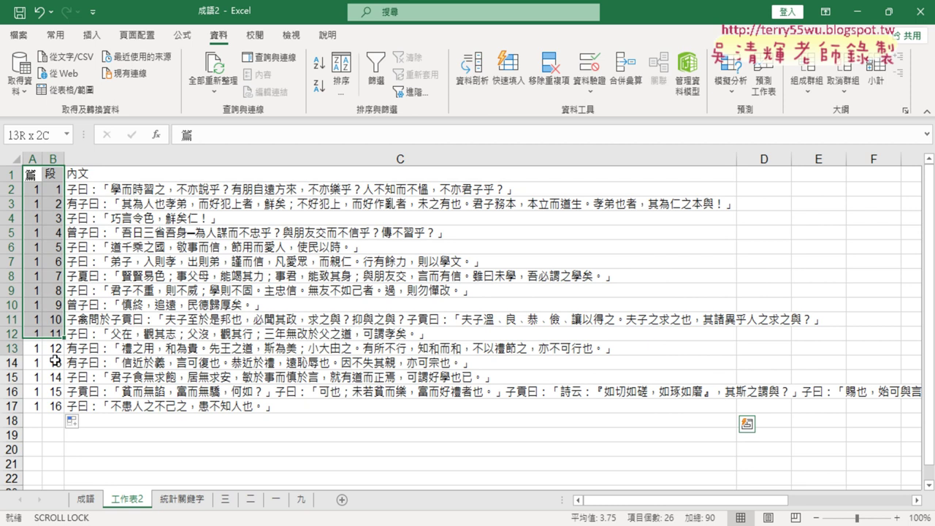
drag(31, 176, 52, 406)
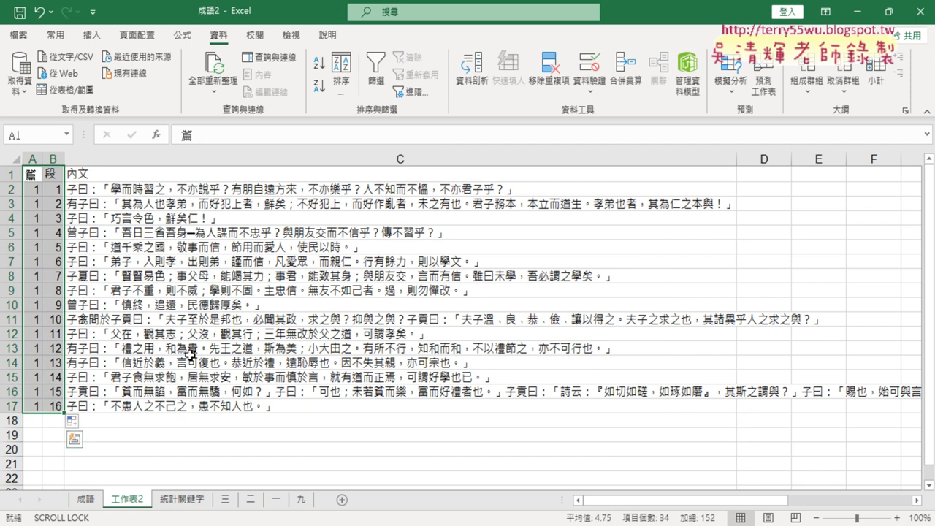
mouse_move(29, 177)
mouse_down()
mouse_move(44, 174)
mouse_move(260, 408)
mouse_up()
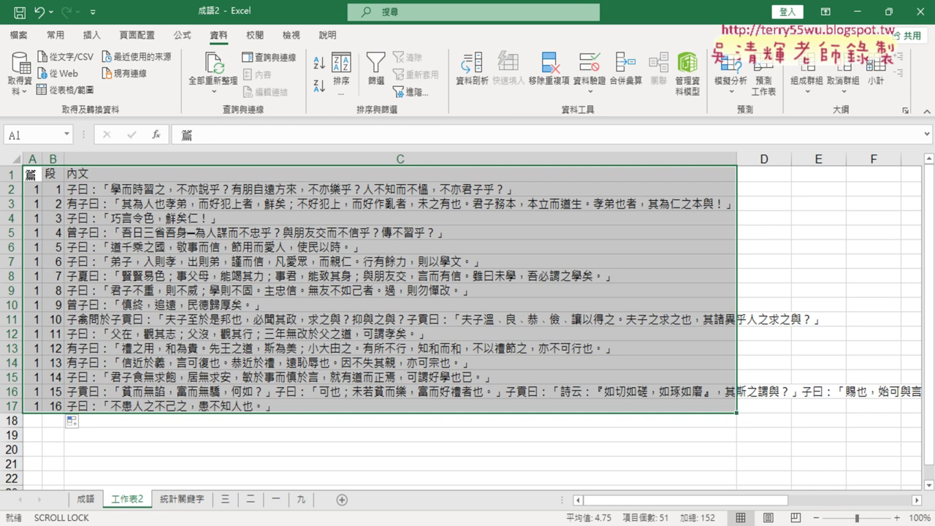
click(450, 524)
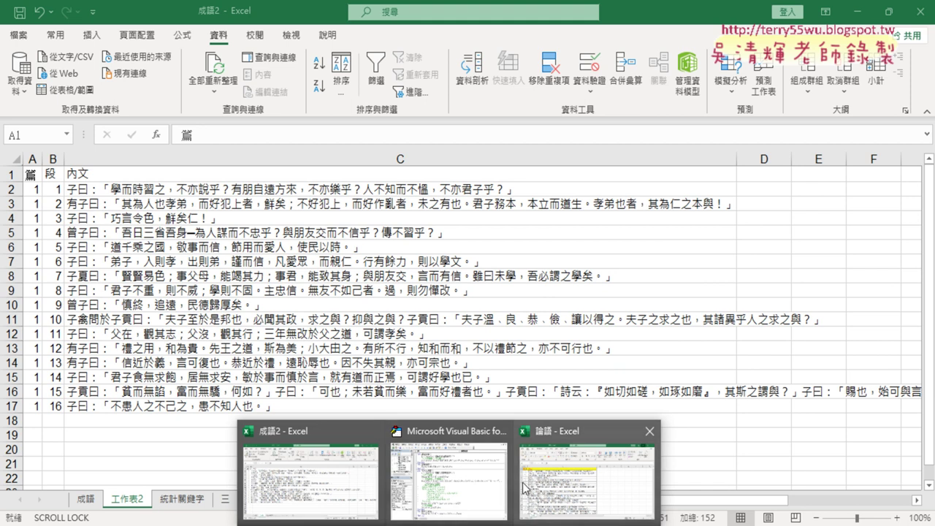
Step: Switch to the 論語 workbook, scroll its passages to row 502 and back, then select columns A–C
click(588, 467)
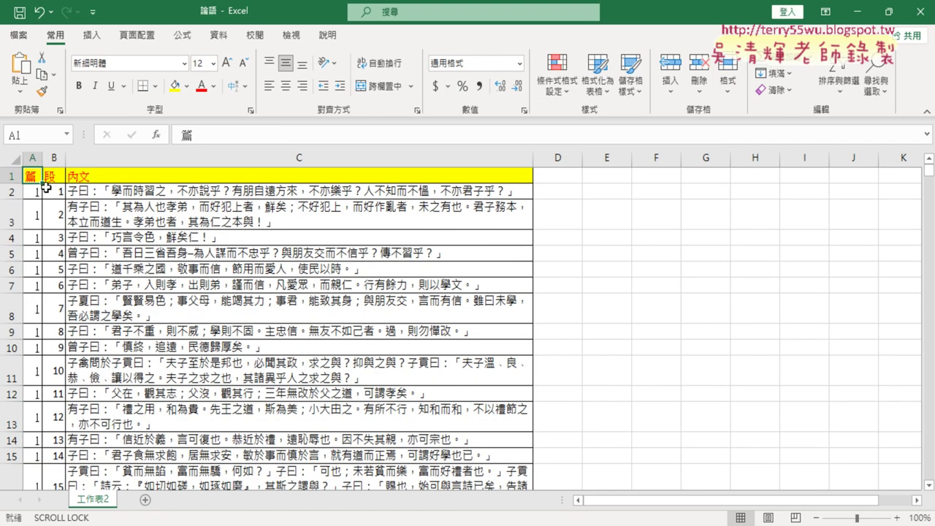
drag(33, 191, 33, 441)
click(55, 211)
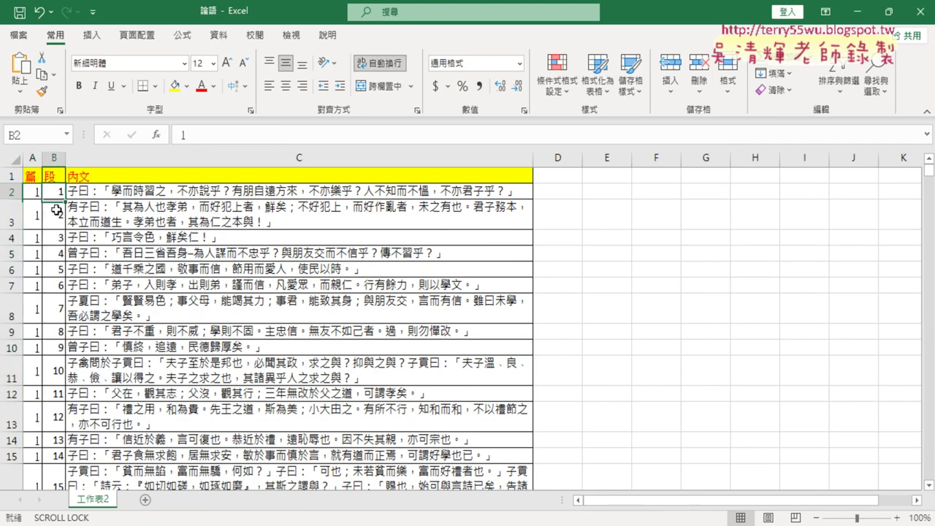
click(262, 192)
click(299, 174)
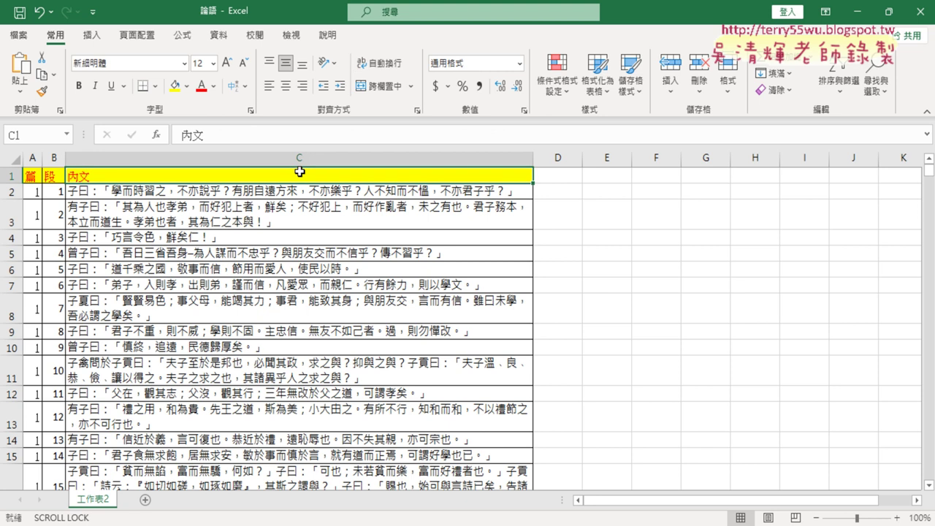
scroll(299, 172, down, 5)
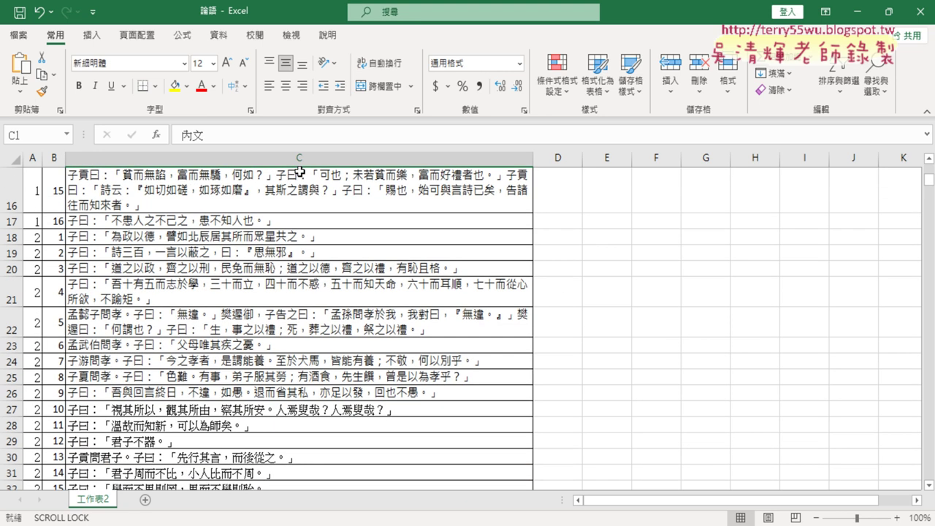
scroll(299, 172, down, 5)
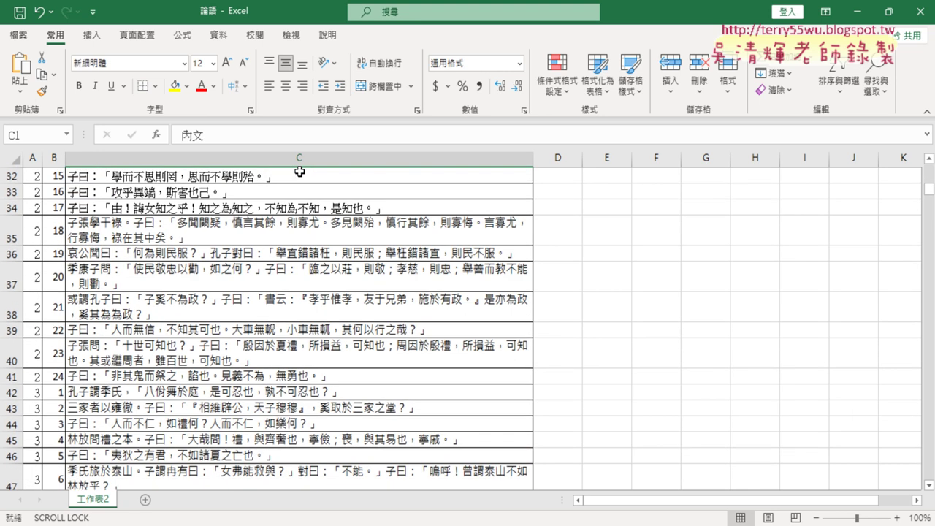
drag(928, 189, 922, 481)
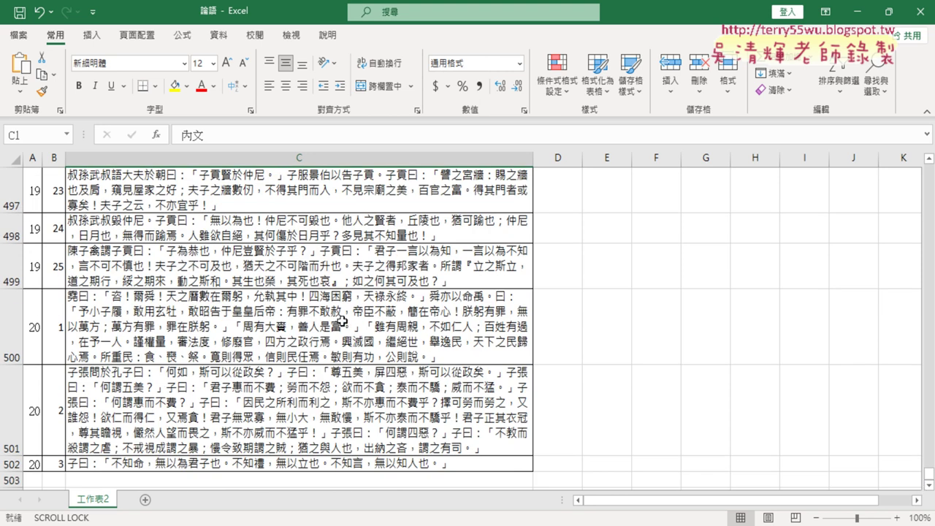
drag(928, 475, 928, 170)
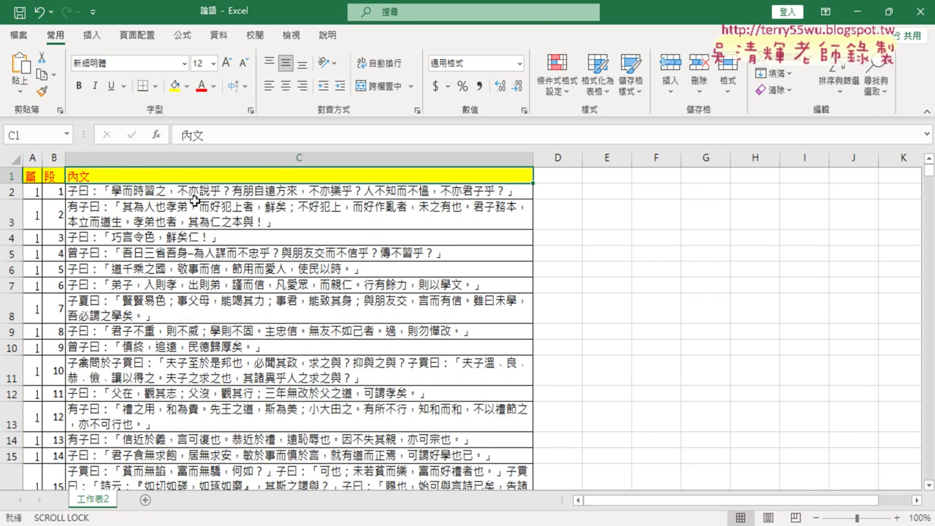
drag(32, 157, 167, 158)
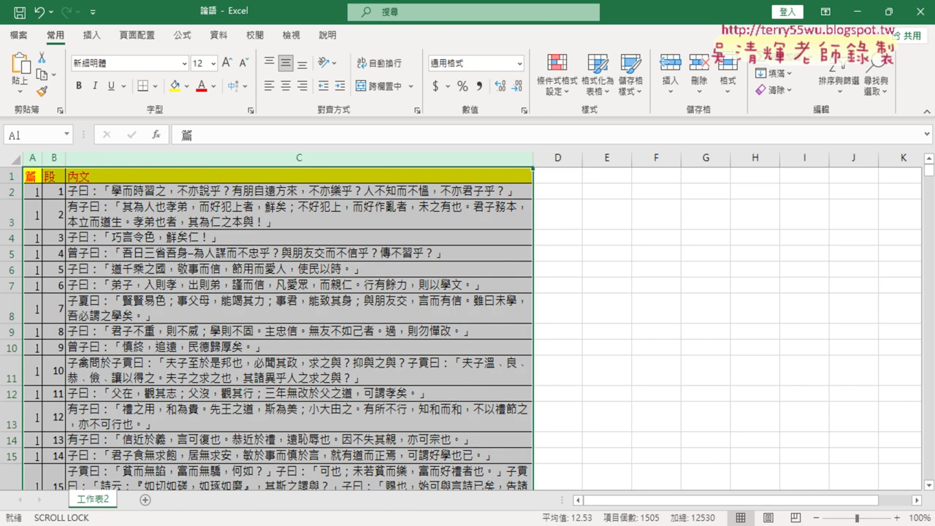
Step: Copy A1:B6 (關鍵字/數量, keywords 一 to 五) from 成語2's 統計關鍵字 sheet, then return to 論語
mouse_move(448, 523)
click(313, 490)
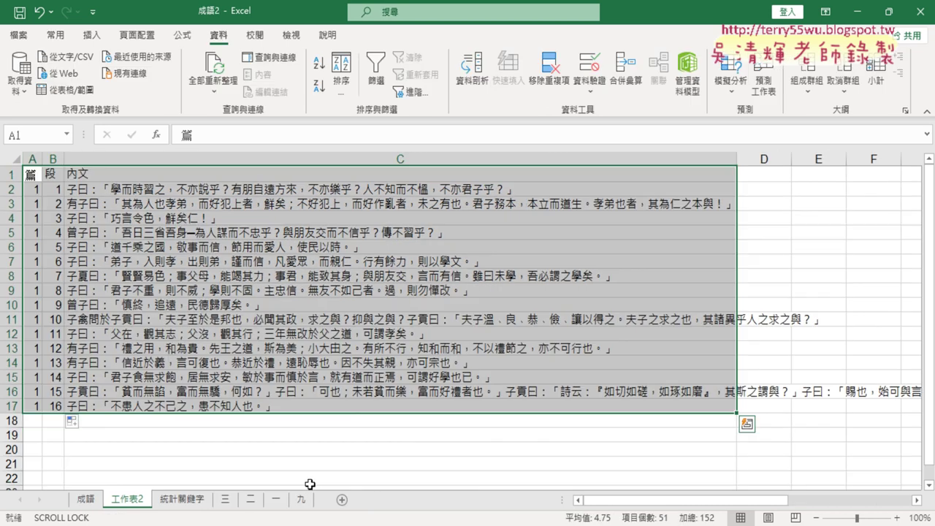
click(167, 499)
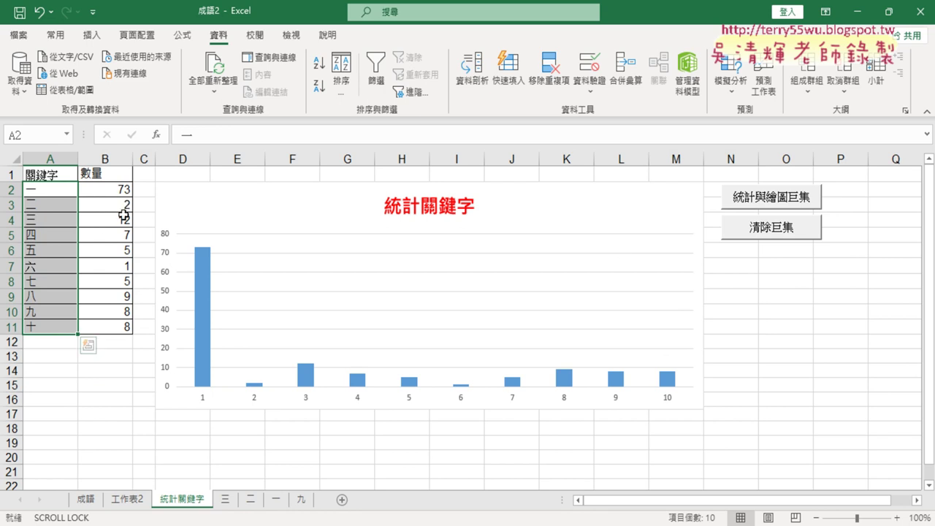
click(54, 175)
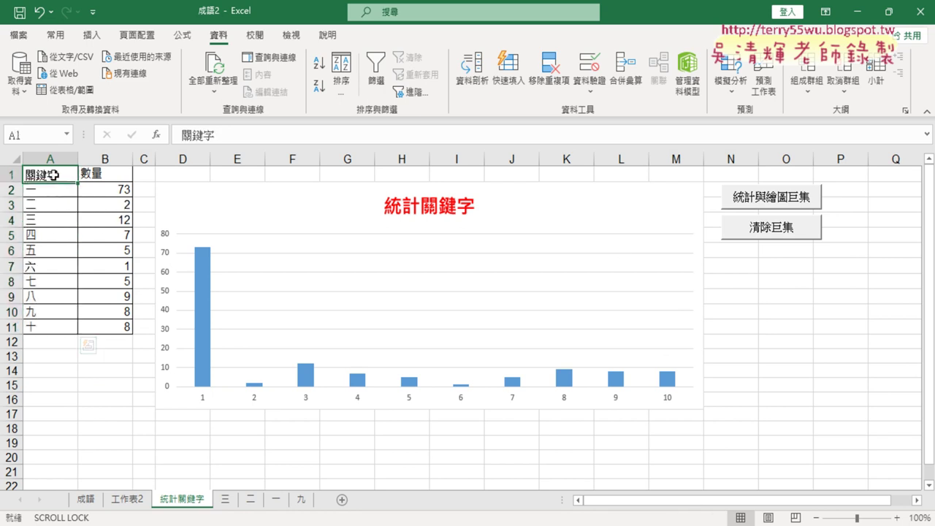
drag(54, 175, 93, 285)
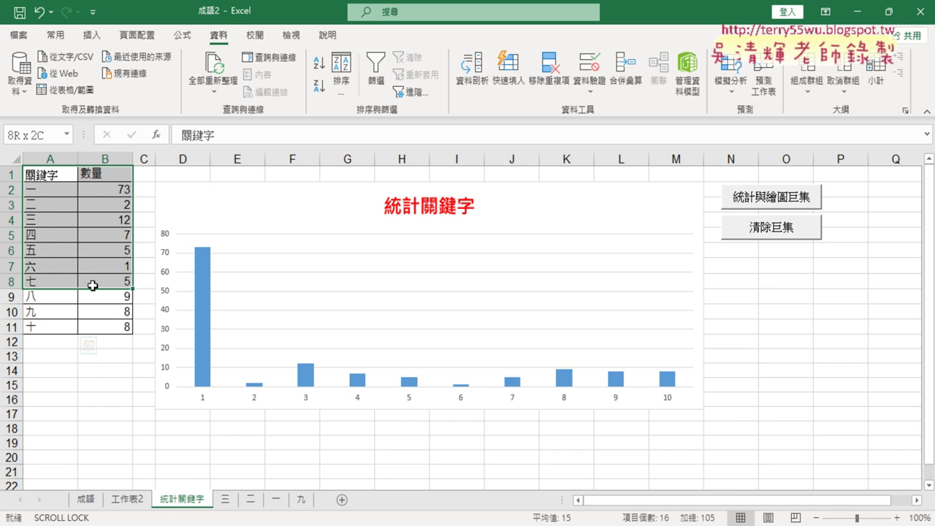
drag(92, 286, 90, 268)
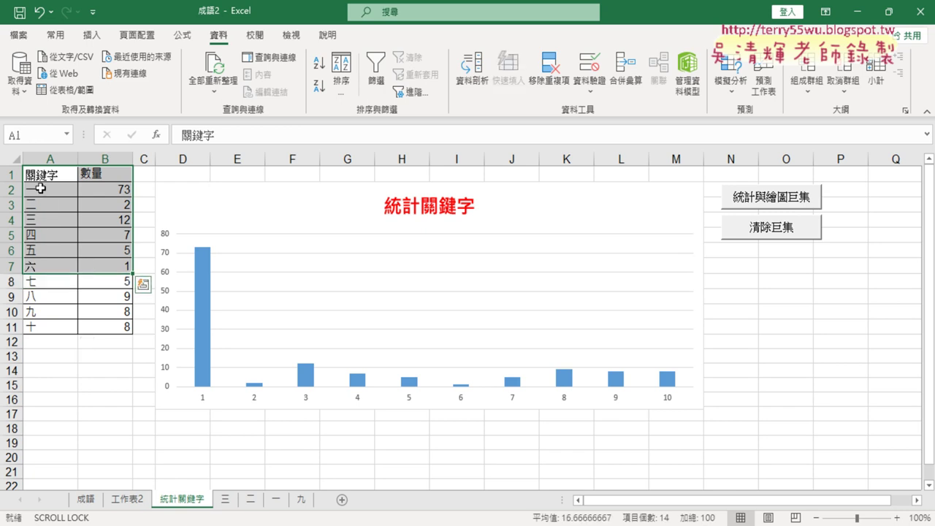
mouse_move(43, 177)
mouse_down()
mouse_move(50, 258)
mouse_move(99, 250)
mouse_up()
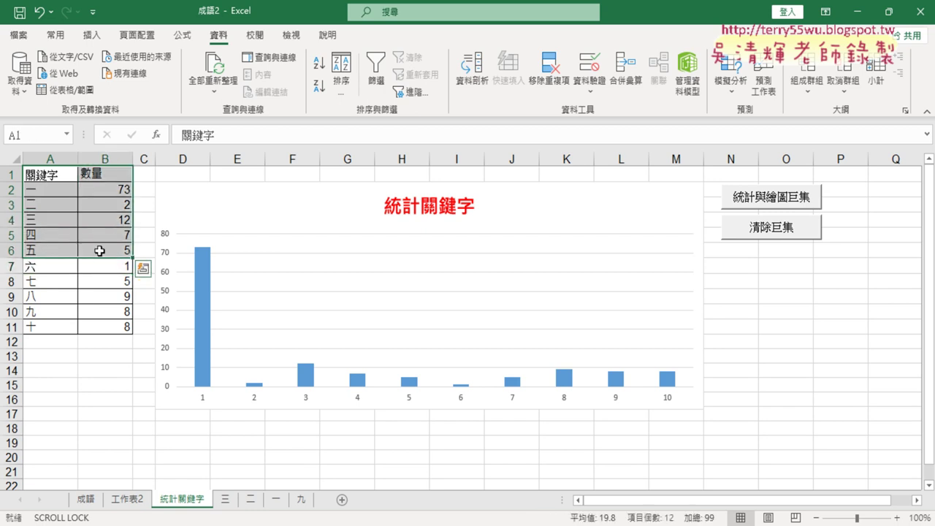
key(ctrl+c)
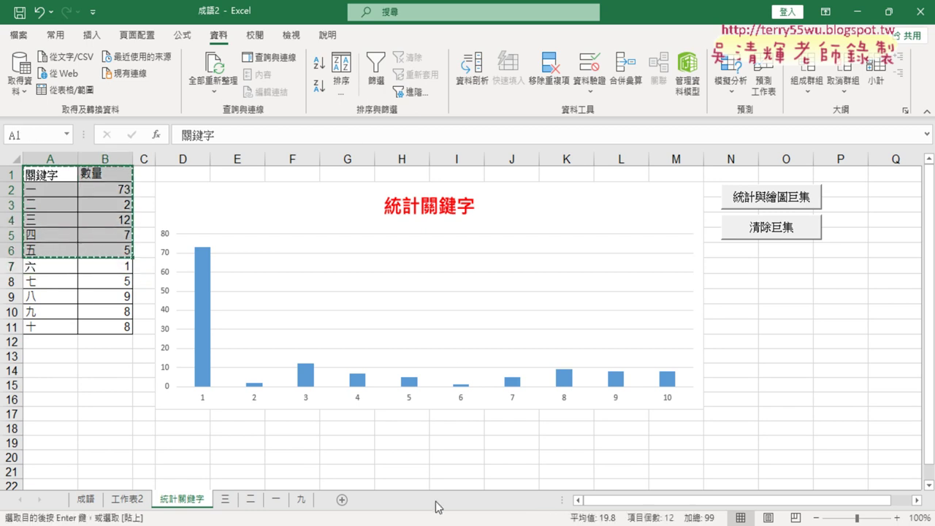
click(449, 522)
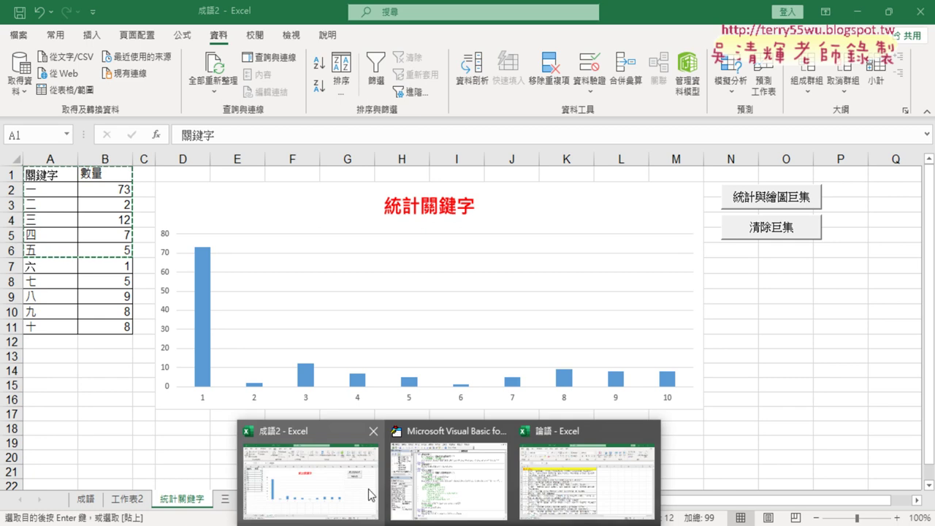
click(581, 503)
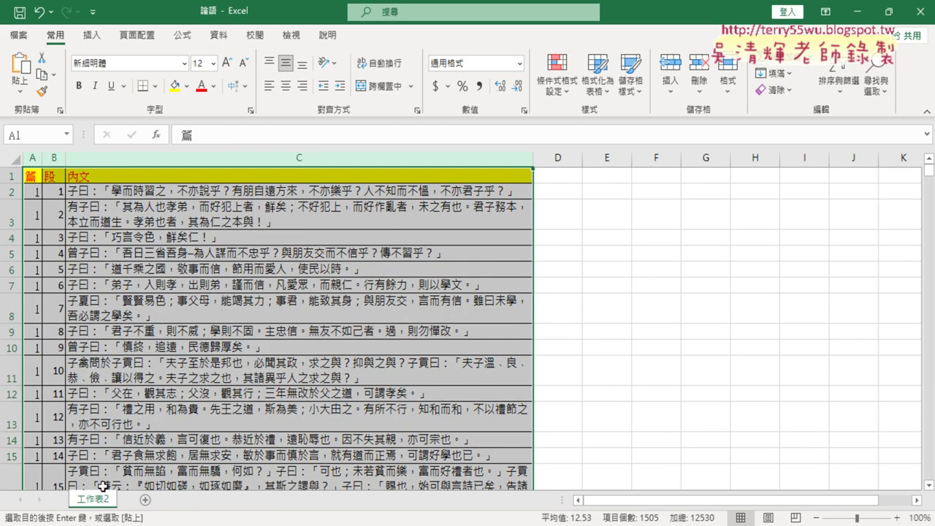
Step: Paste the keyword table into a new 工作表1, empty the counts in B2:B6, and select A2:A6
click(146, 501)
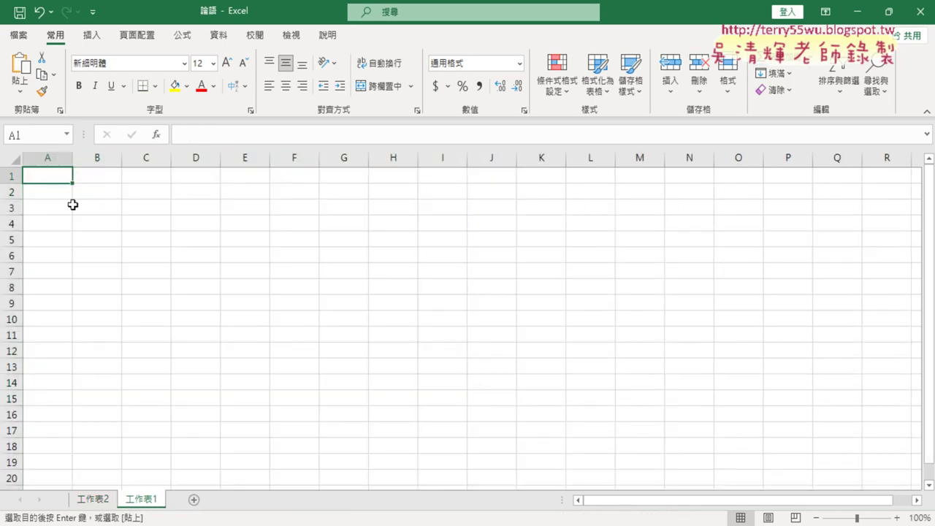
key(ctrl+v)
click(102, 192)
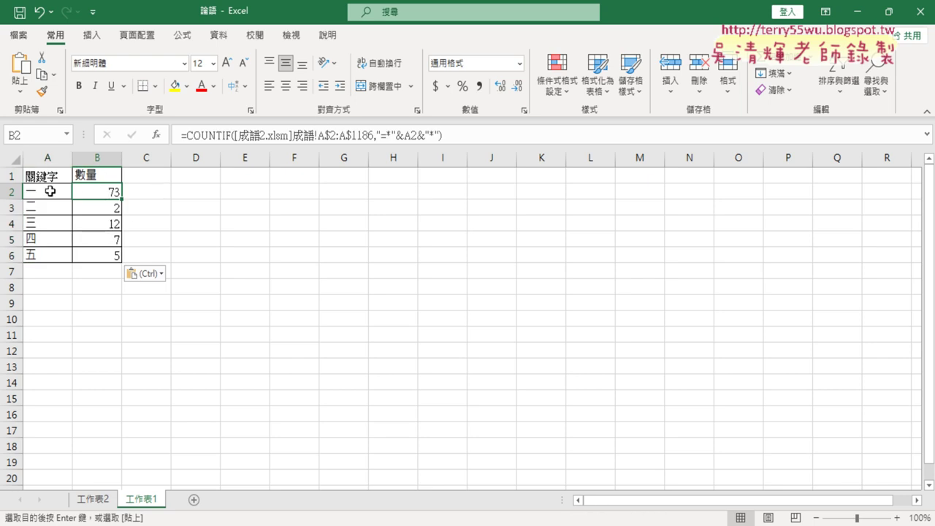
drag(105, 192, 108, 263)
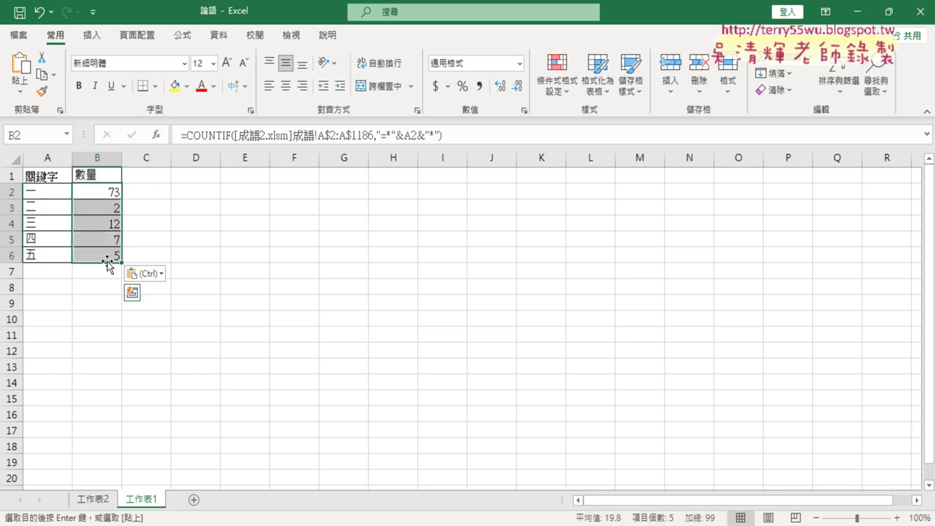
key(Delete)
drag(51, 188, 51, 263)
drag(46, 194, 41, 250)
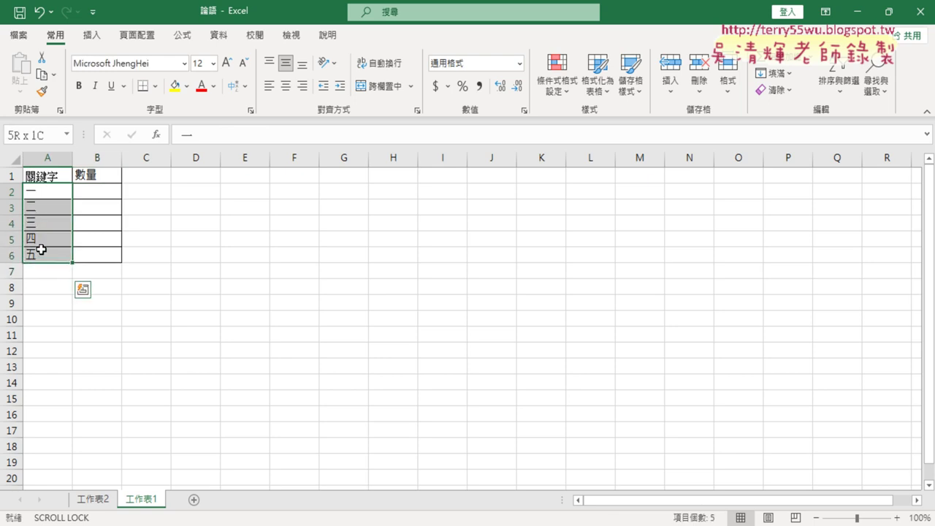
Step: Enter 仁, 義 and 禮 into A2:A4 with the Bopomofo IME
click(45, 187)
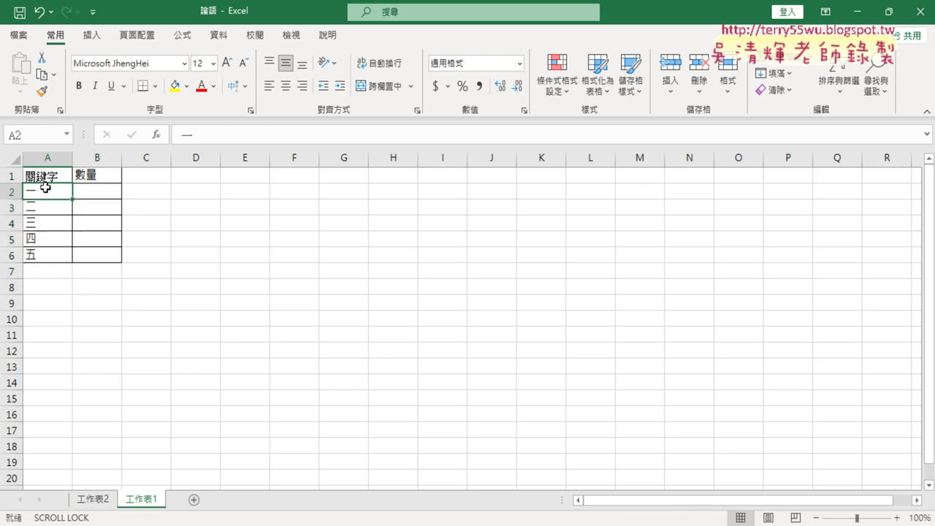
text(ㄖㄣ)
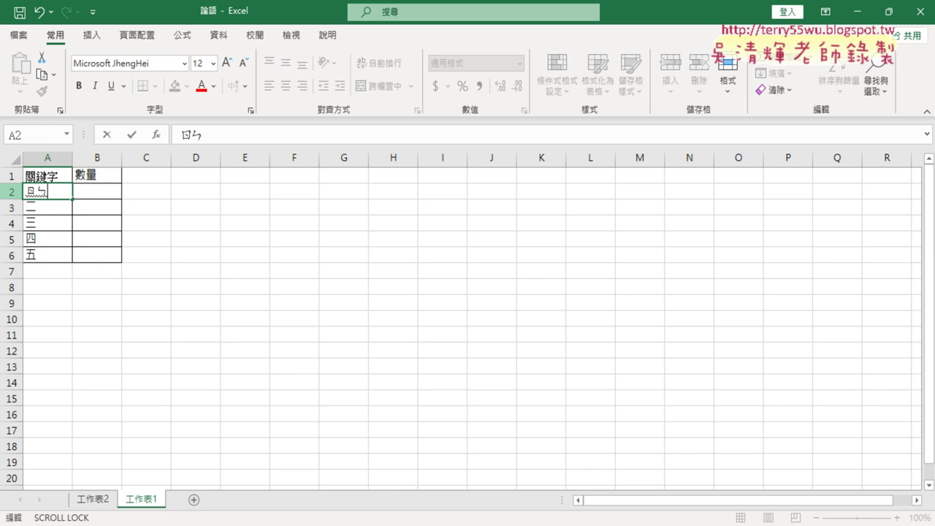
text(6)
key(Down)
key(Down)
key(Return)
key(Return)
key(Return)
text(ㄧ)
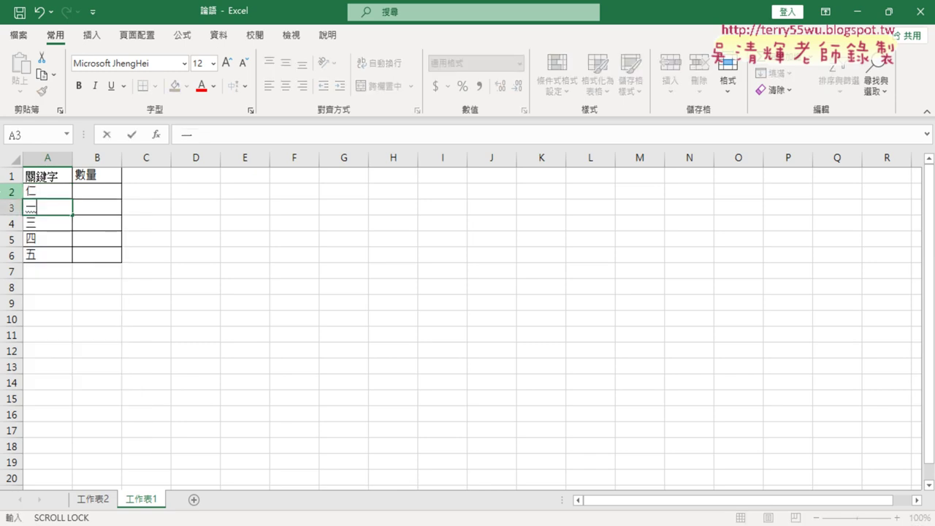
key(Down)
key(Down)
key(Return)
key(Return)
key(Return)
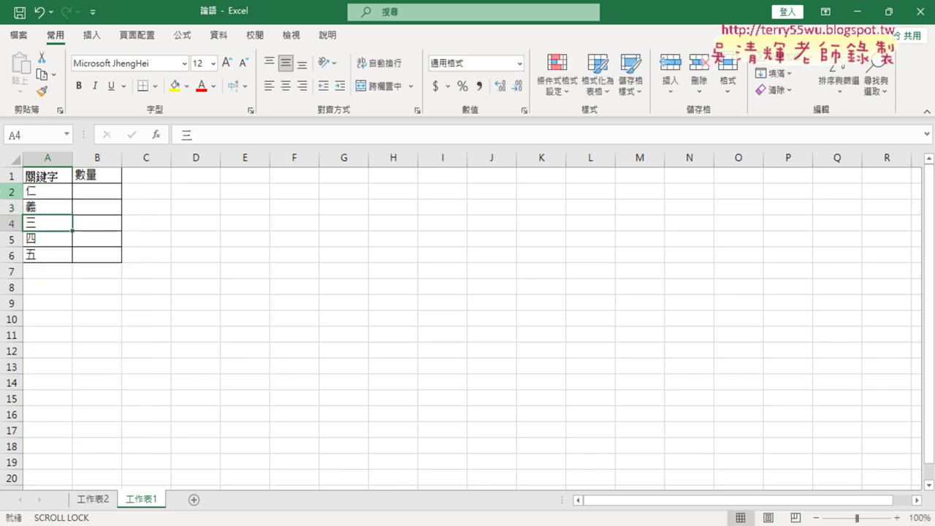
text(李)
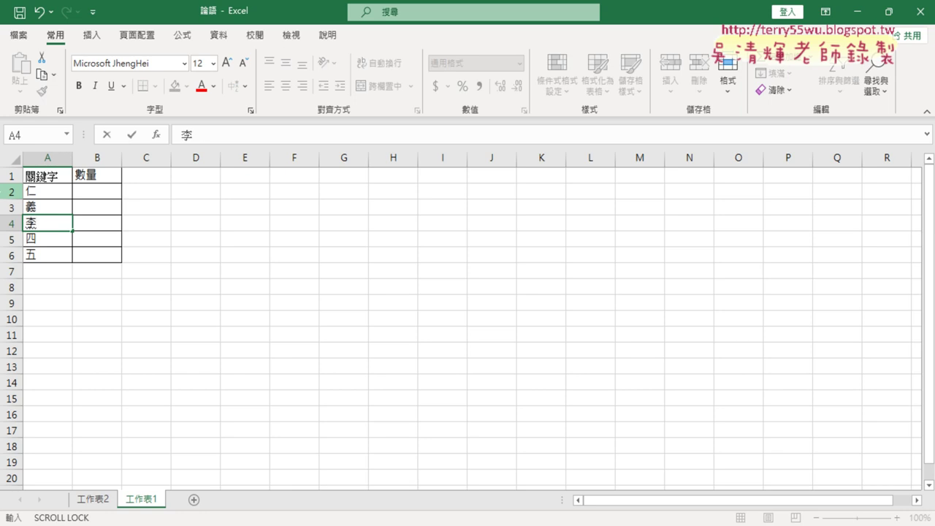
key(Down)
key(Down)
key(Down)
key(Down)
key(Down)
key(Return)
scroll(467, 321, down, 1)
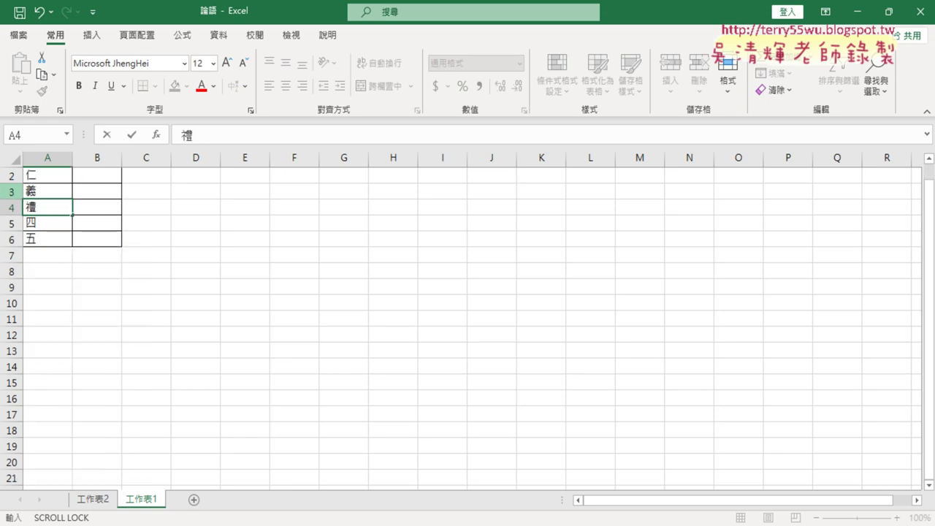
key(Return)
Step: Enter 智 and 信 into A5 and A6 to complete the keyword list
text(至)
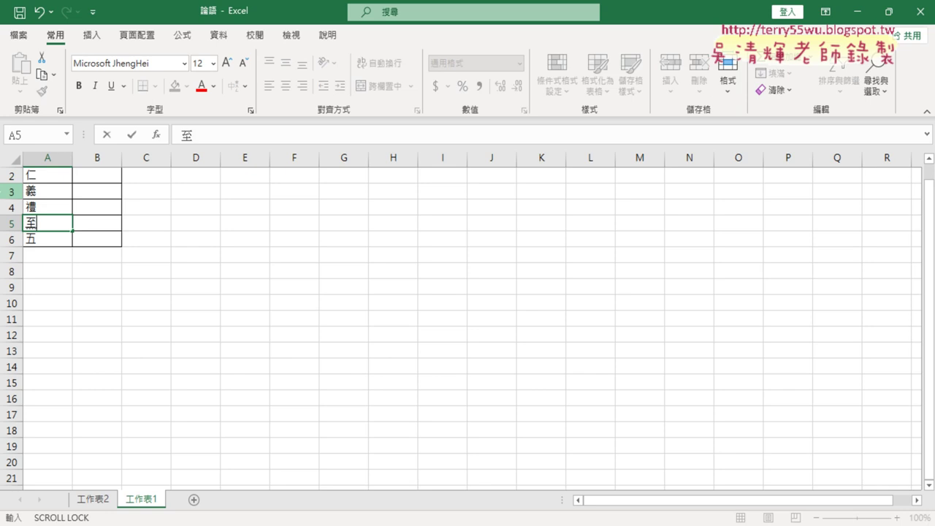
key(Down)
key(Down)
key(Down)
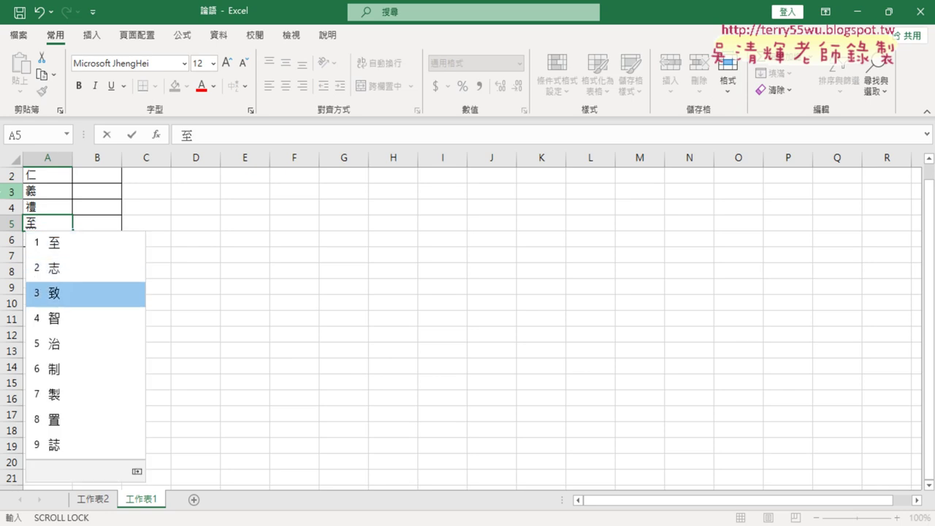
key(Down)
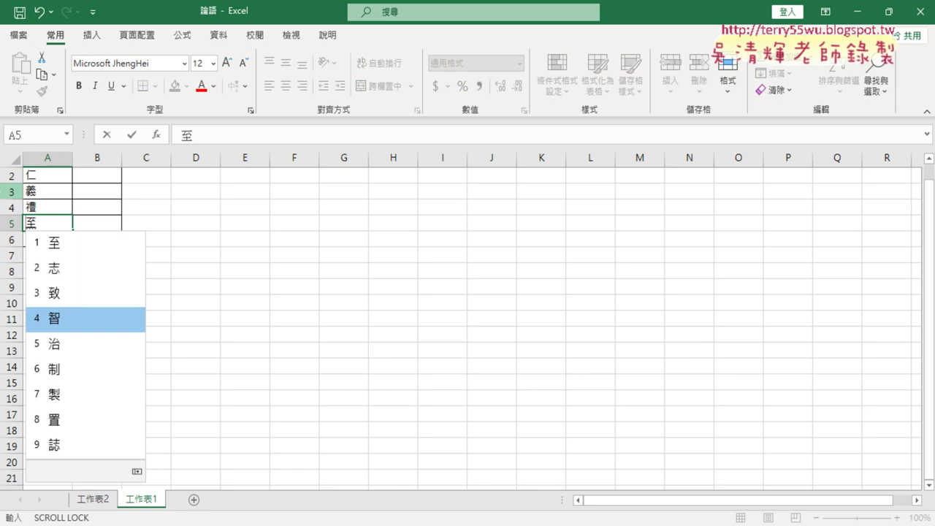
key(Return)
key(Return)
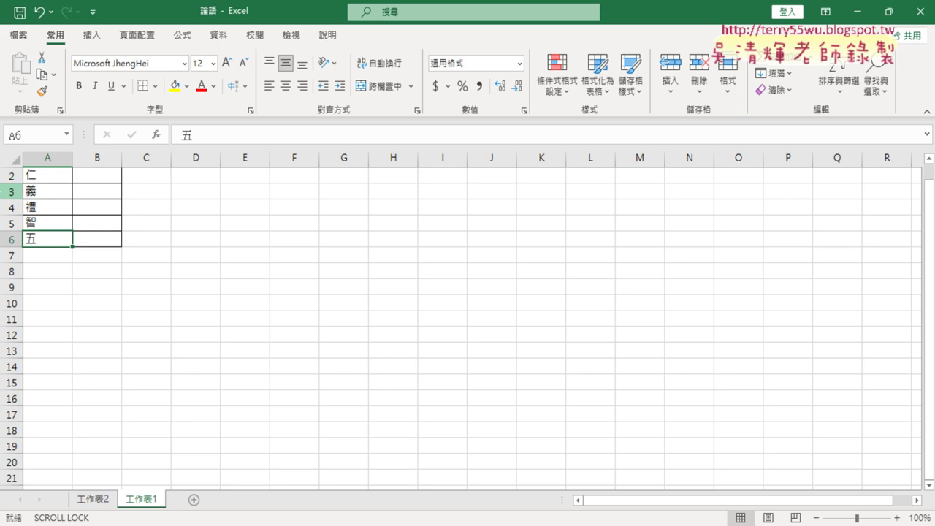
text(vup4)
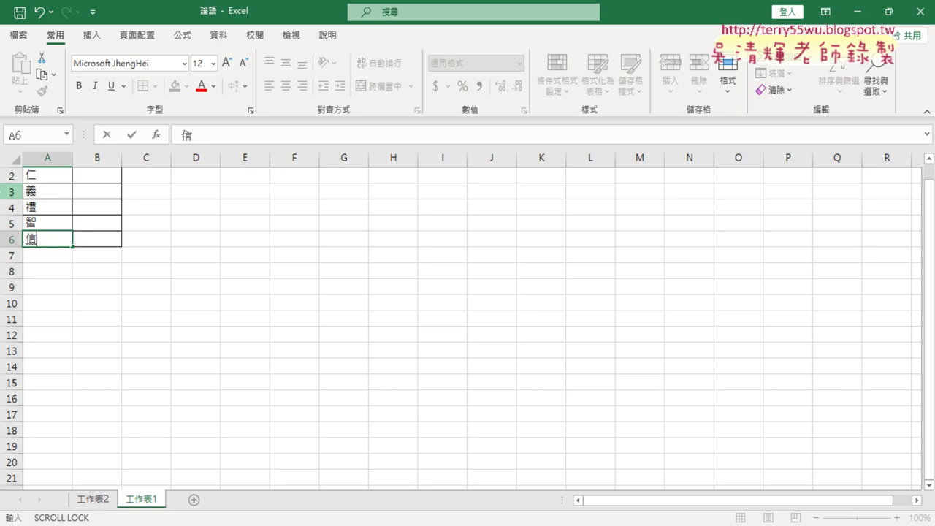
key(Return)
key(Return)
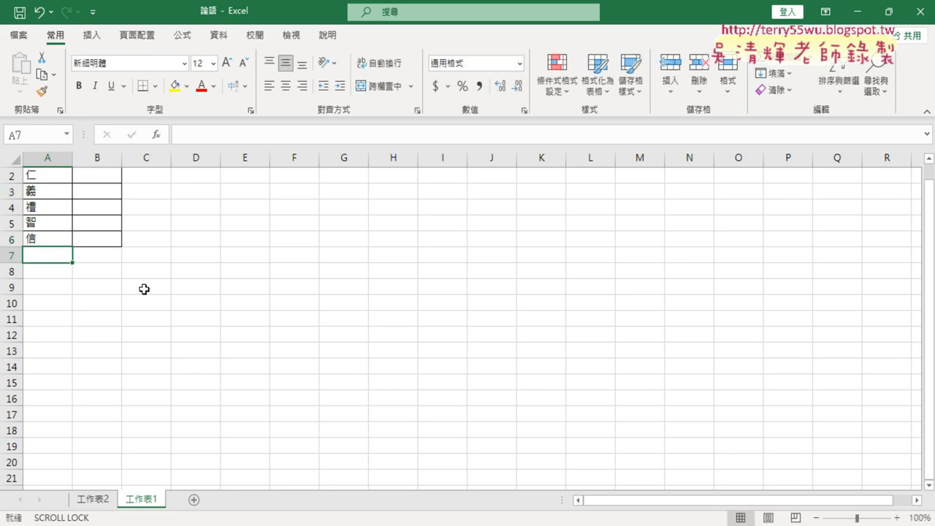
scroll(135, 248, up, 1)
click(95, 191)
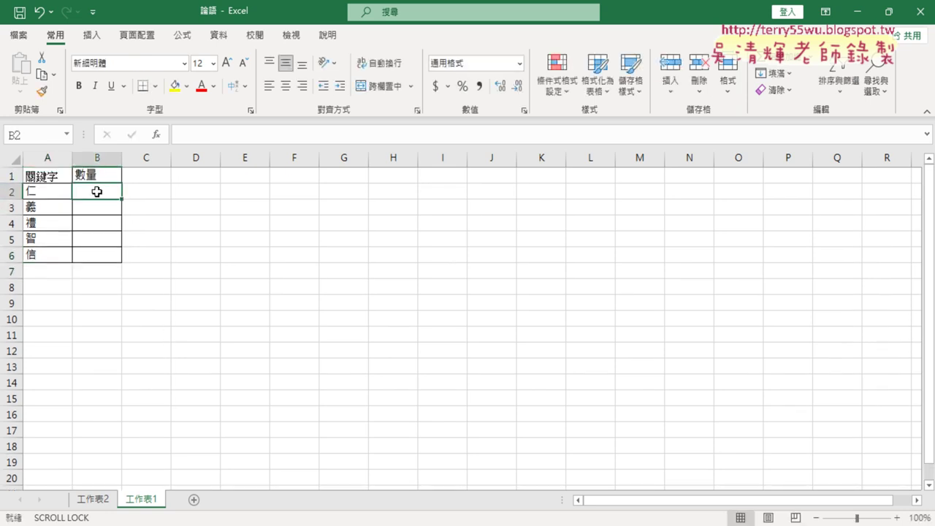
Step: Cancel the function entry in B2 and switch to sheet 工作表2
click(155, 135)
click(607, 387)
click(91, 501)
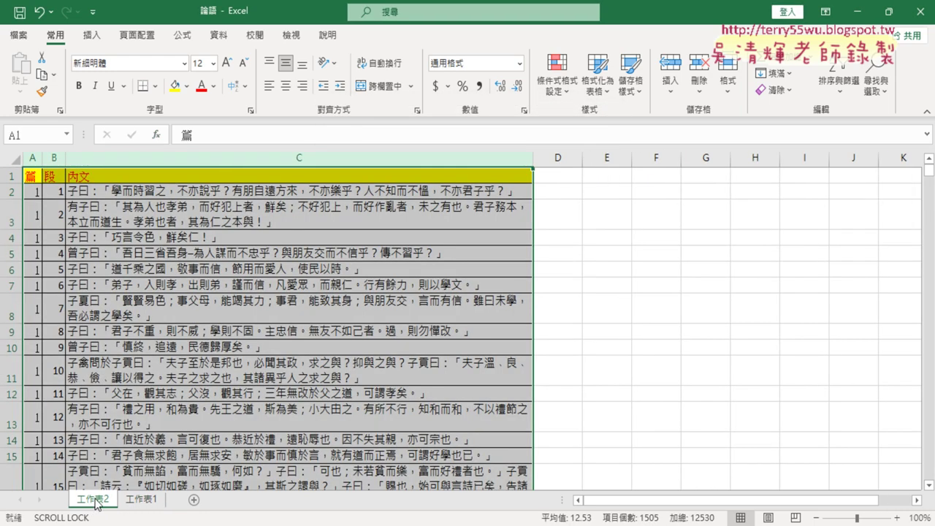
Step: Select the passages C2:C502 and name the range 內文
click(296, 191)
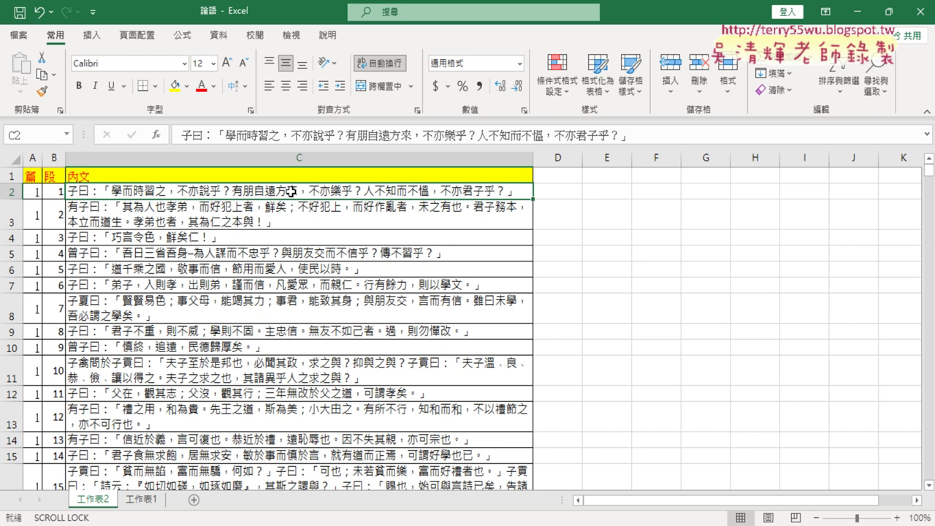
key(ctrl+shift+Down)
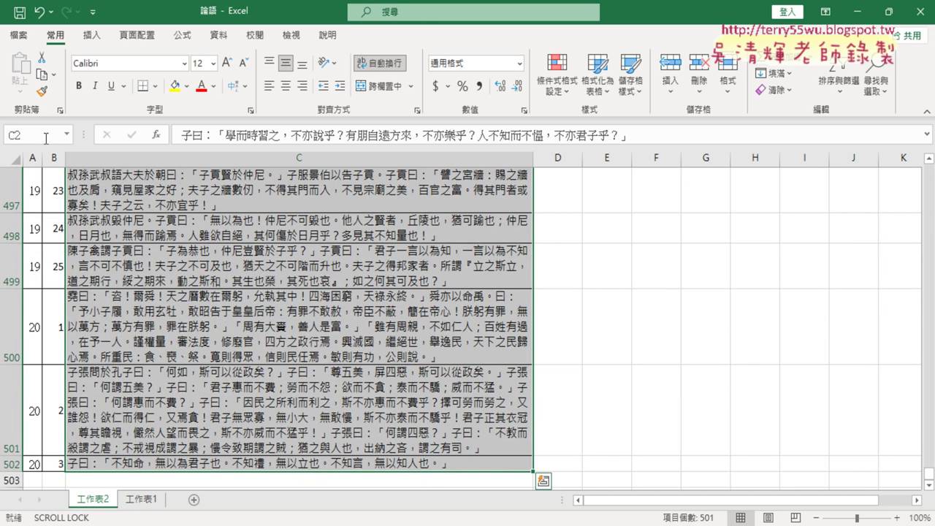
click(45, 138)
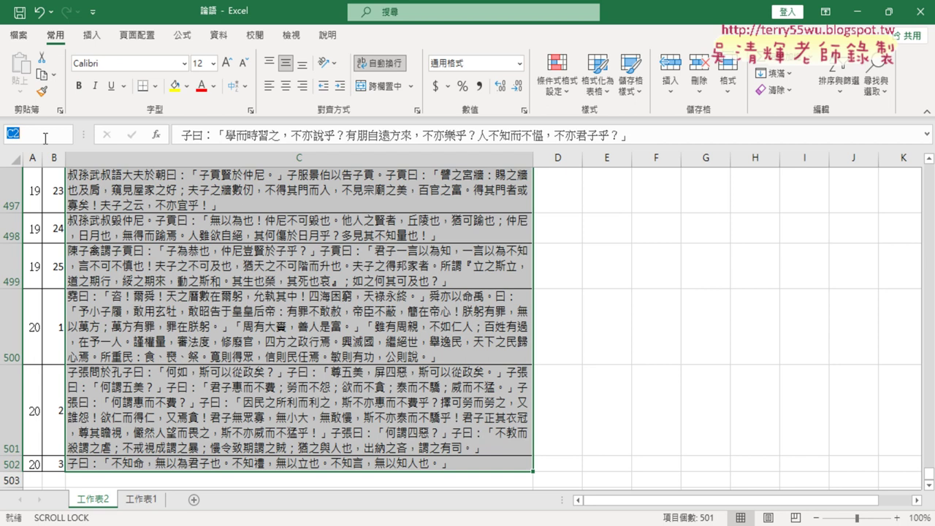
text(n)
text(子乙)
text(內ㄨㄣ文)
key(Return)
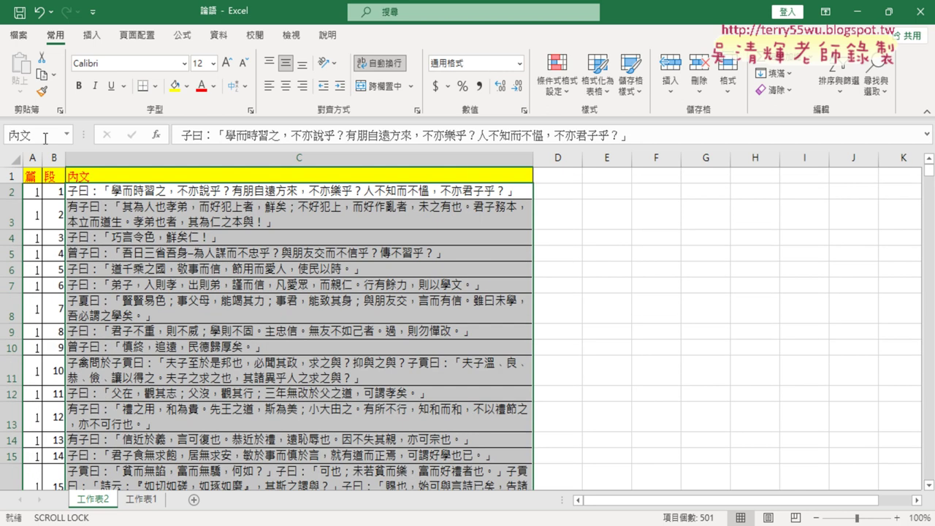
Step: On 工作表1, insert a COUNTIF function in B2 from the Statistical (統計) category
click(141, 498)
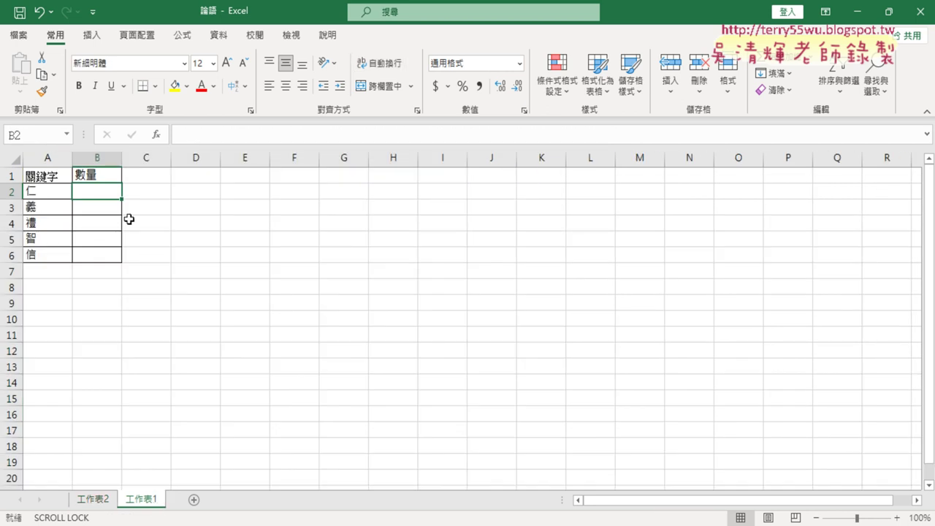
click(156, 134)
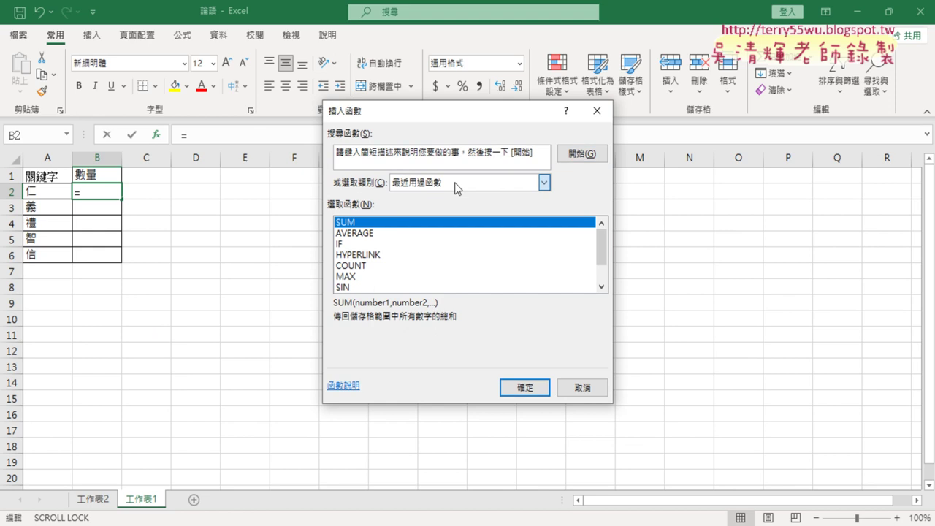
click(544, 182)
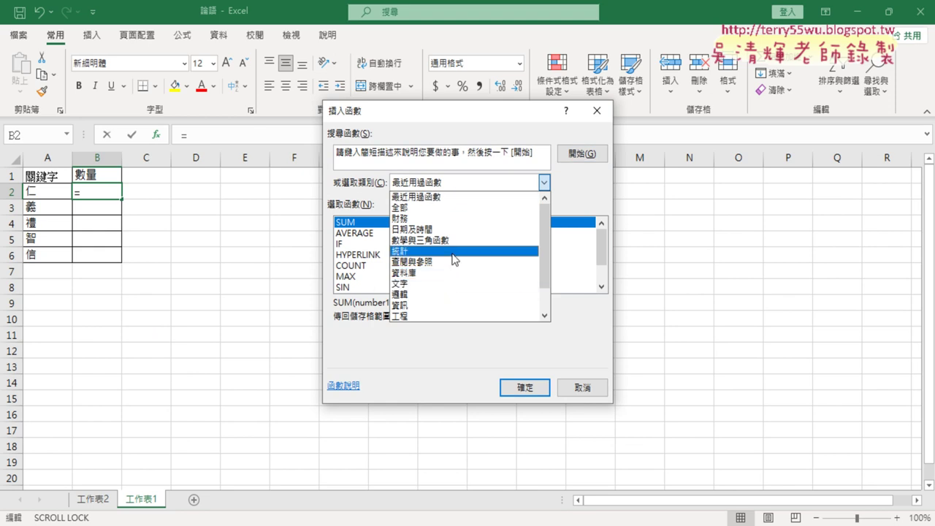
click(454, 251)
click(601, 287)
click(600, 287)
click(601, 287)
click(601, 287)
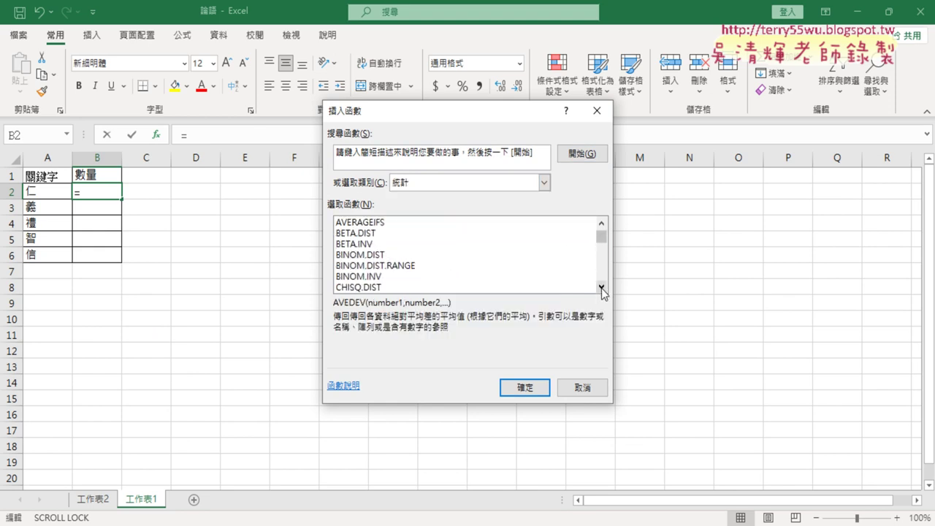
click(601, 287)
click(601, 287)
click(601, 287)
click(601, 287)
click(601, 287)
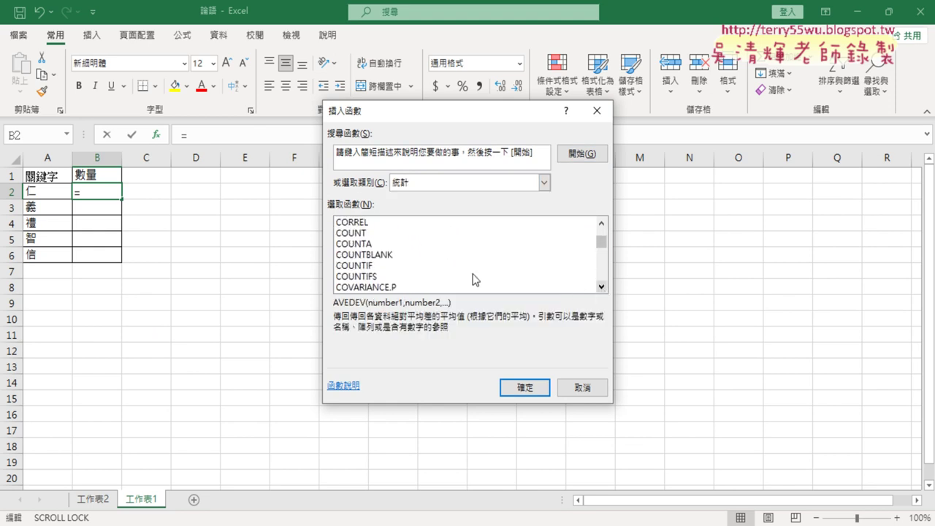
click(400, 265)
double_click(401, 269)
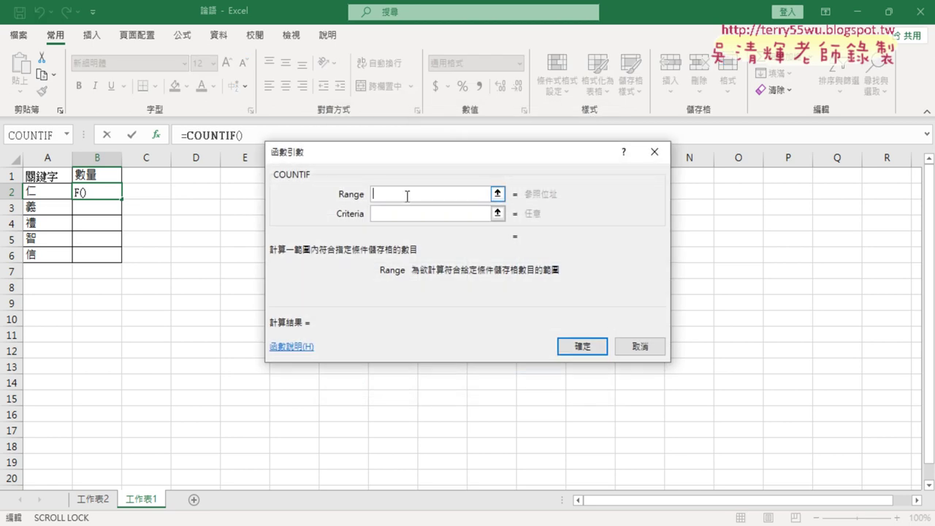
Step: Set COUNTIF's range to the name 內文 and its criteria to cell A2
key(F3)
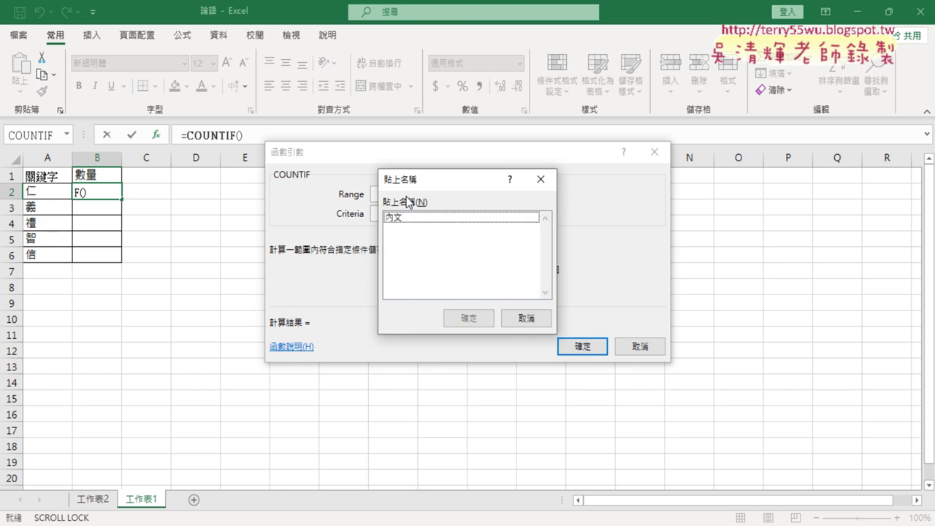
double_click(423, 218)
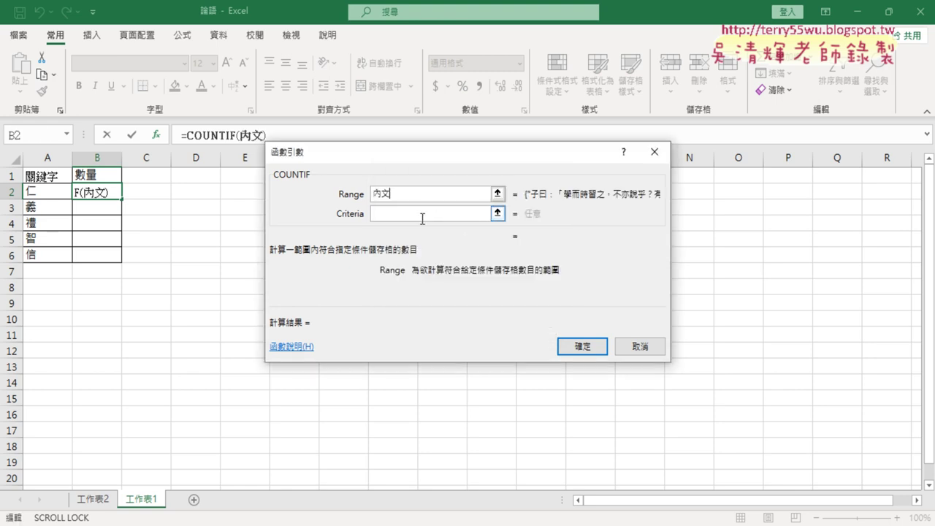
click(423, 217)
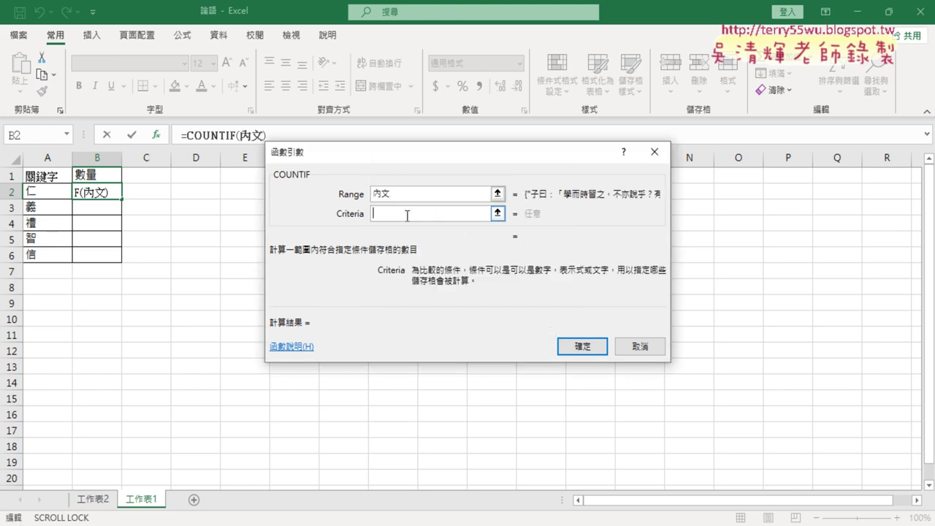
click(51, 193)
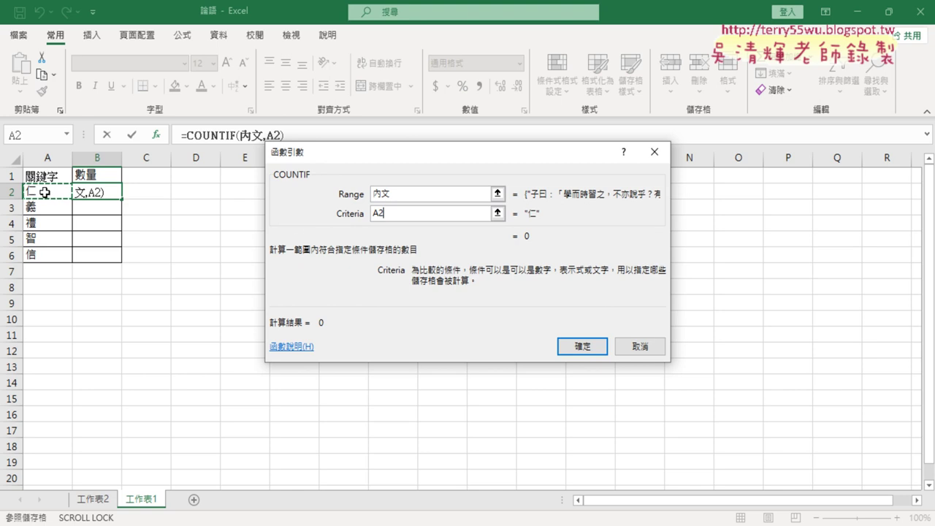
Step: Change the criteria to "=*"&A2&"*" so any passage containing 仁 counts
click(374, 213)
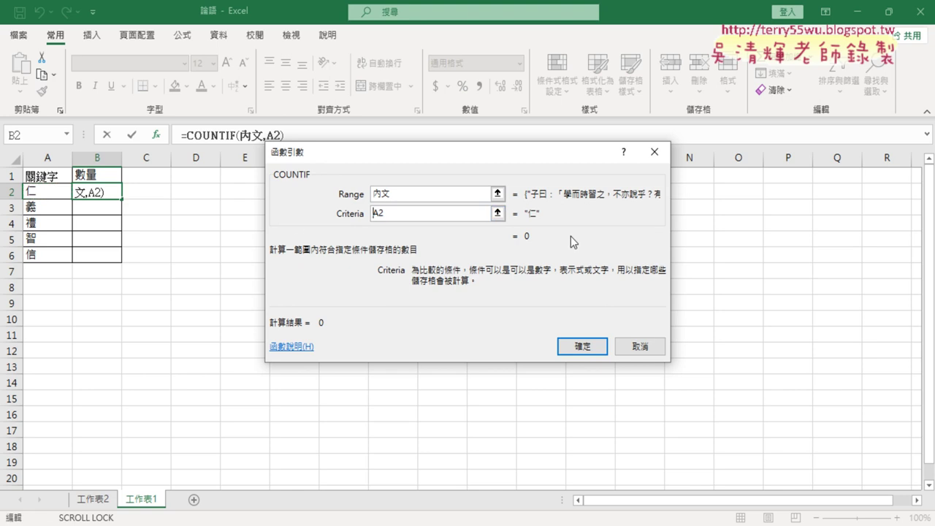
text("")
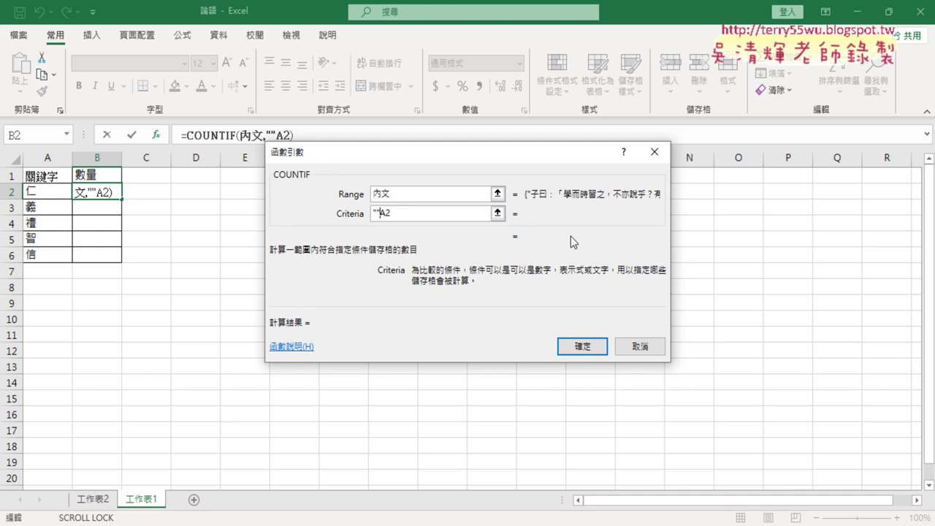
text(&)
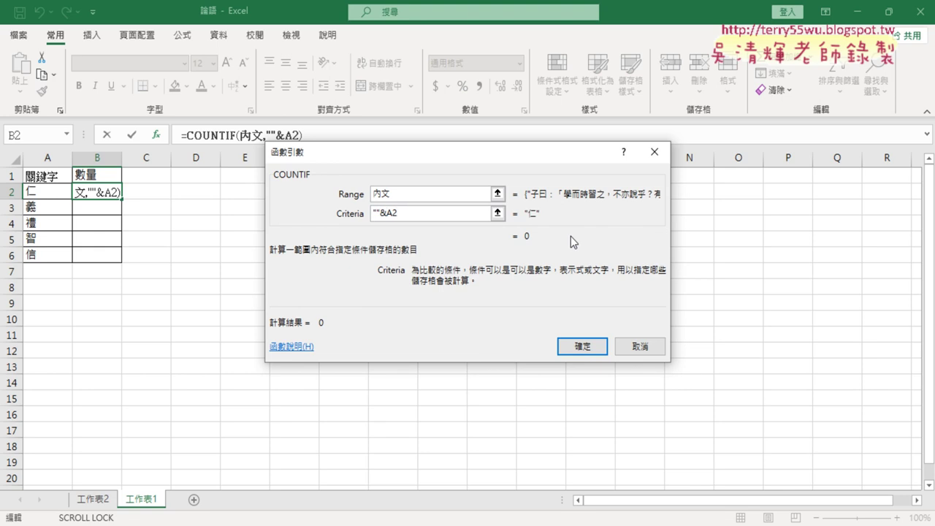
key(End)
text(&"")
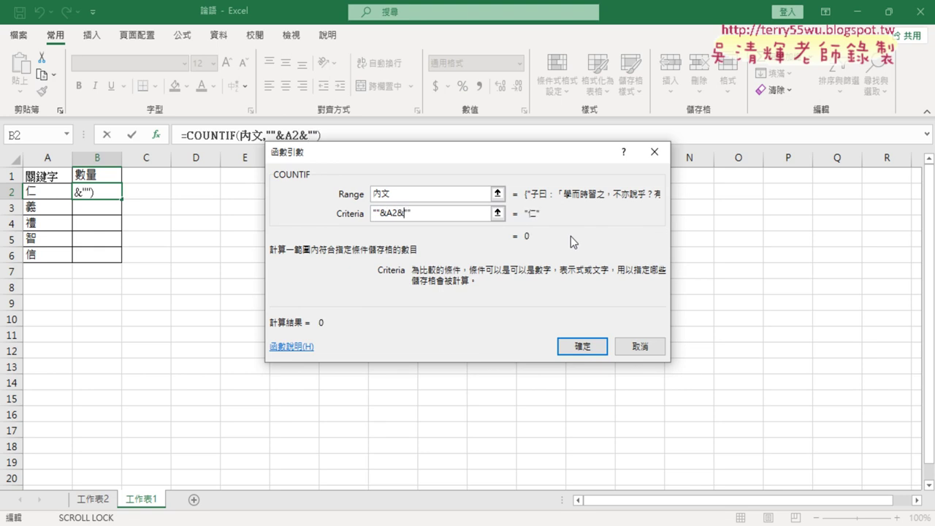
key(Left)
key(Left)
key(Left)
key(Left)
key(Left)
text(=)
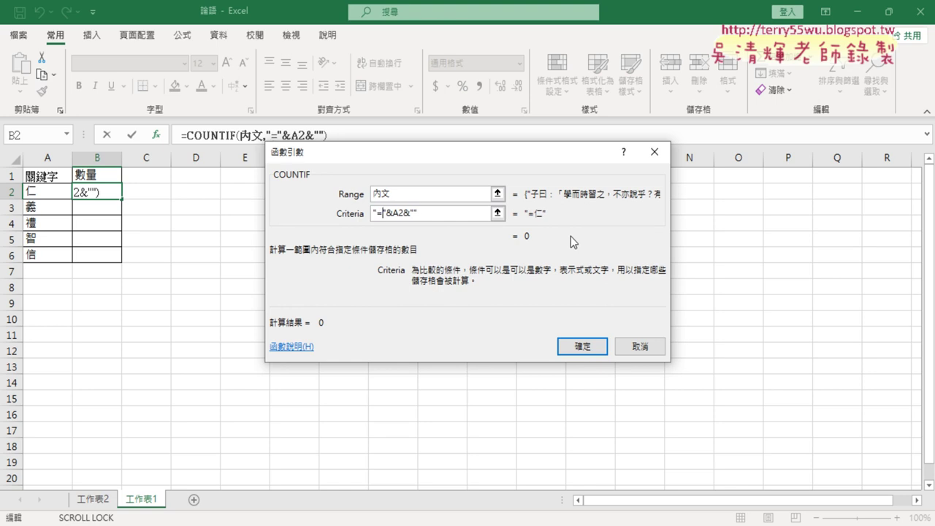
text(*)
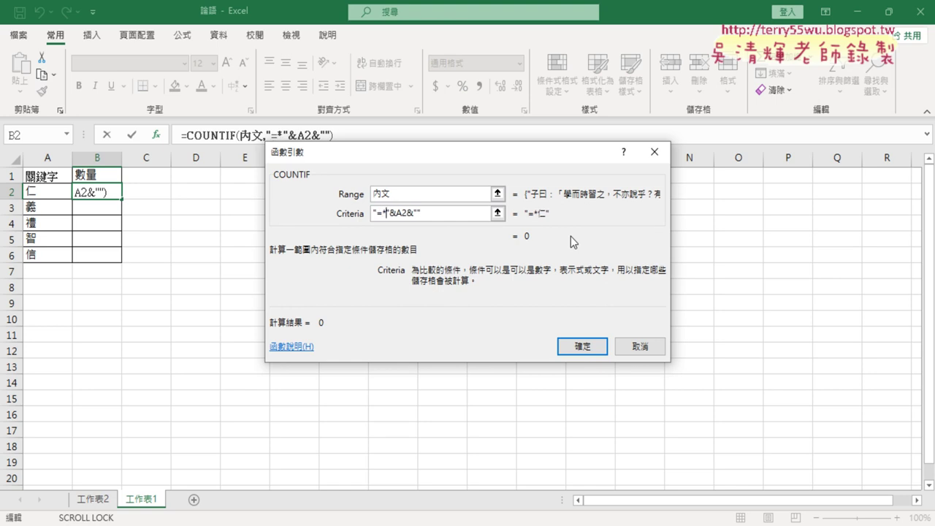
key(shift+Left)
key(shift+Left)
key(Right)
key(Right)
text(*)
Step: Confirm the COUNTIF formula and fill it down from B2 to B6
click(584, 346)
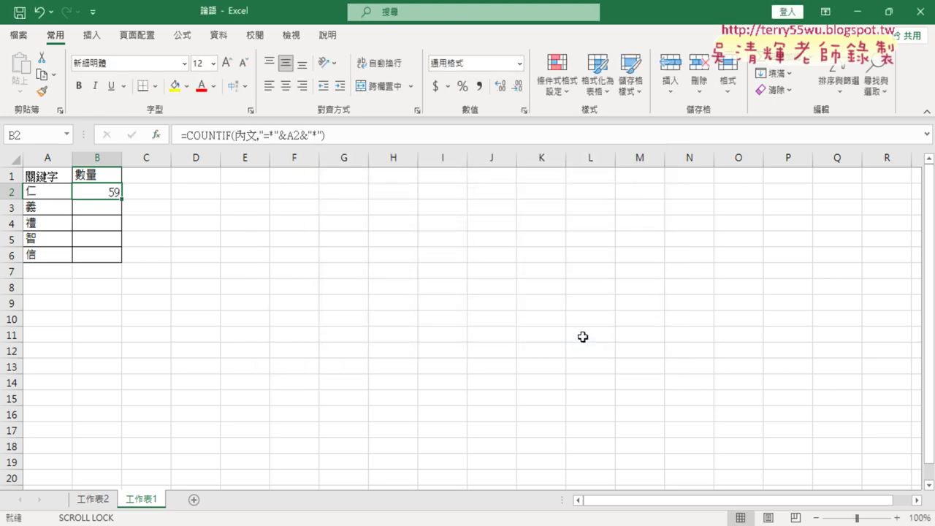
drag(122, 197, 116, 271)
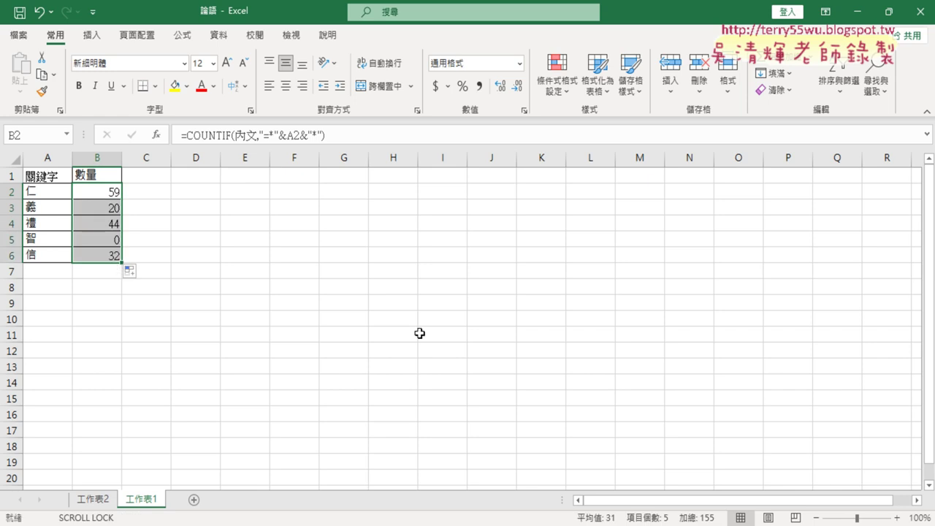
click(33, 241)
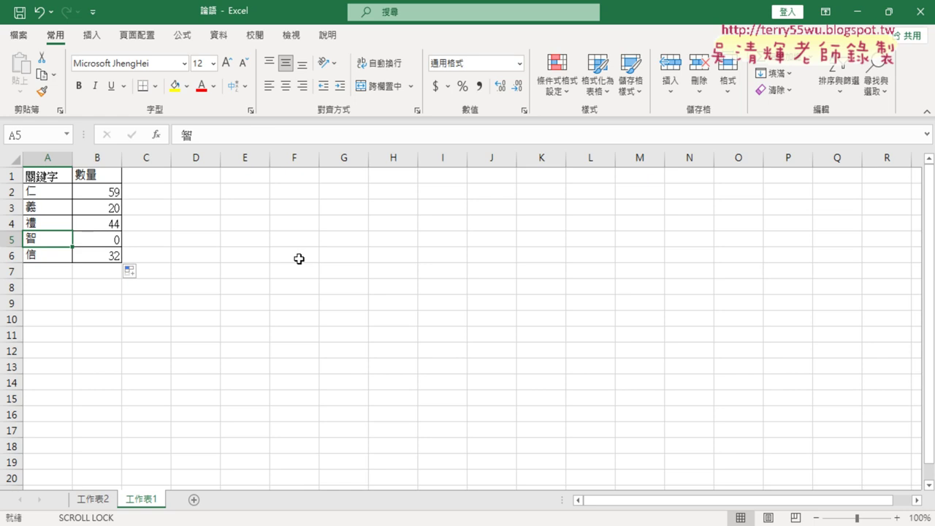
Step: Change keyword A5 from 智 to 知, giving a count of 73
double_click(33, 241)
drag(46, 241, 26, 239)
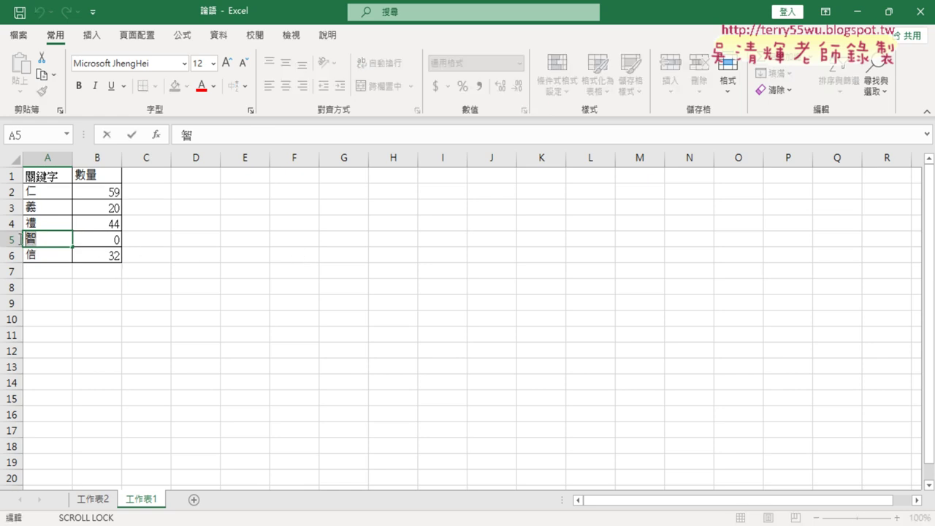
text(,)
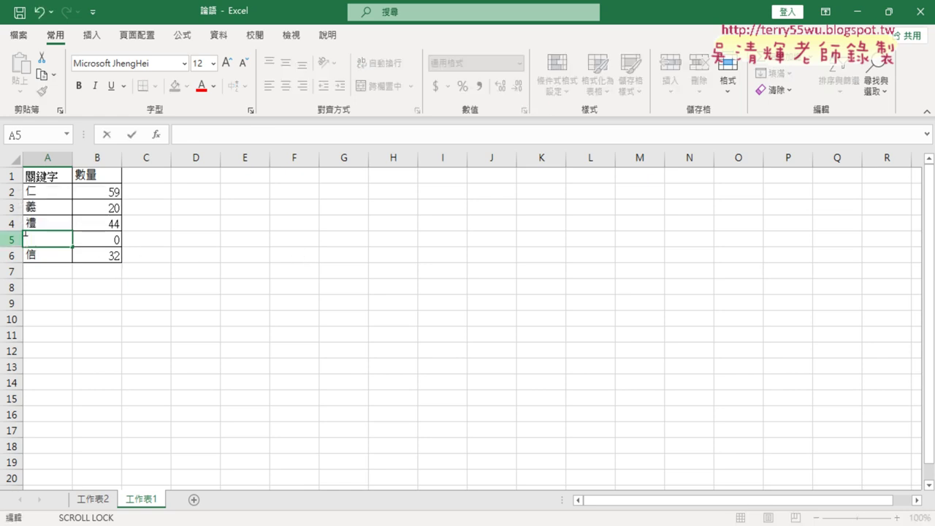
text(ㄓ)
key(space)
key(Down)
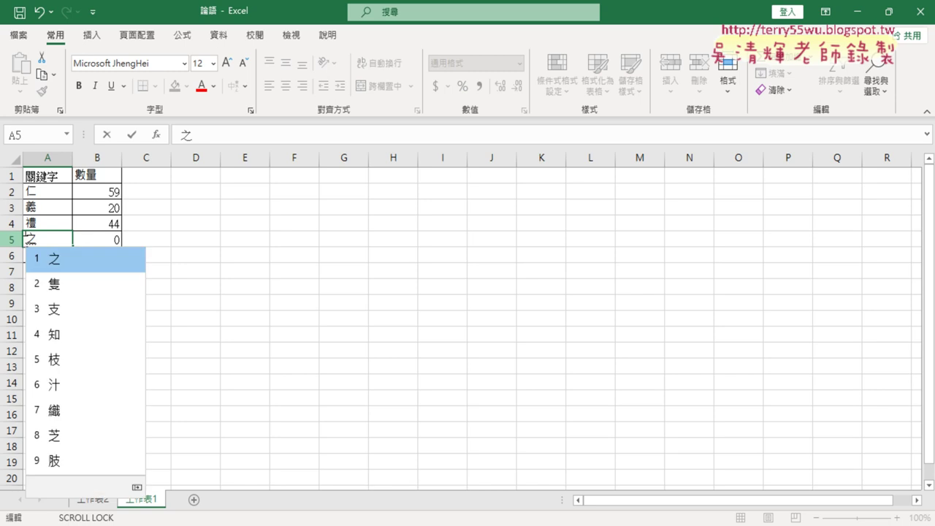
key(Down)
key(Down)
key(Down)
key(Return)
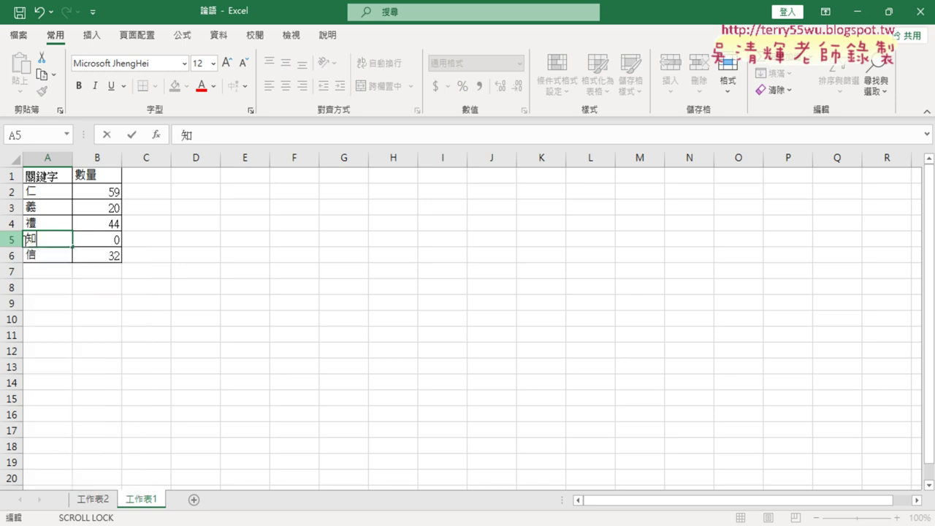
key(Return)
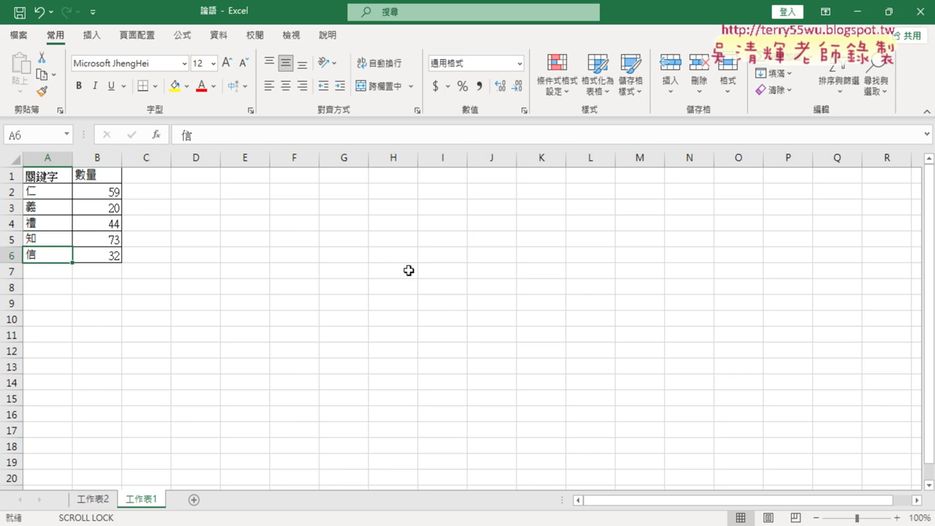
click(64, 242)
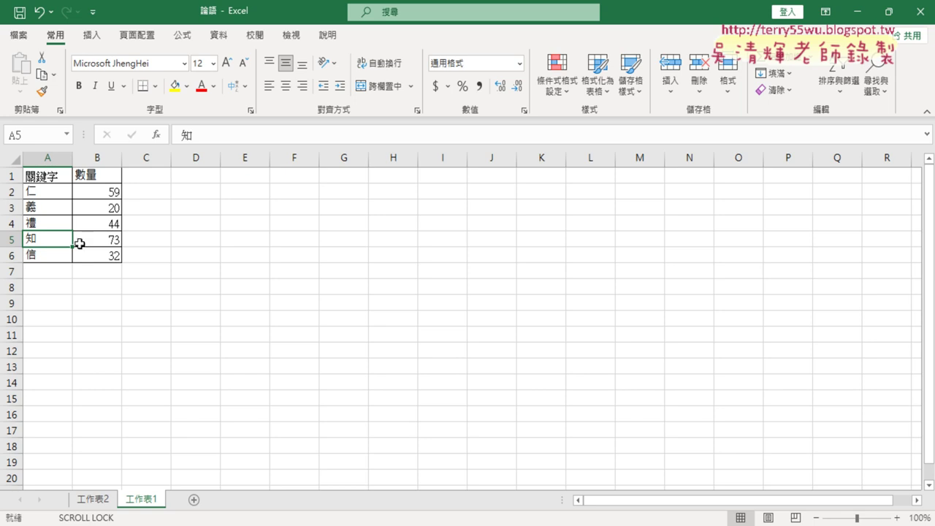
click(93, 204)
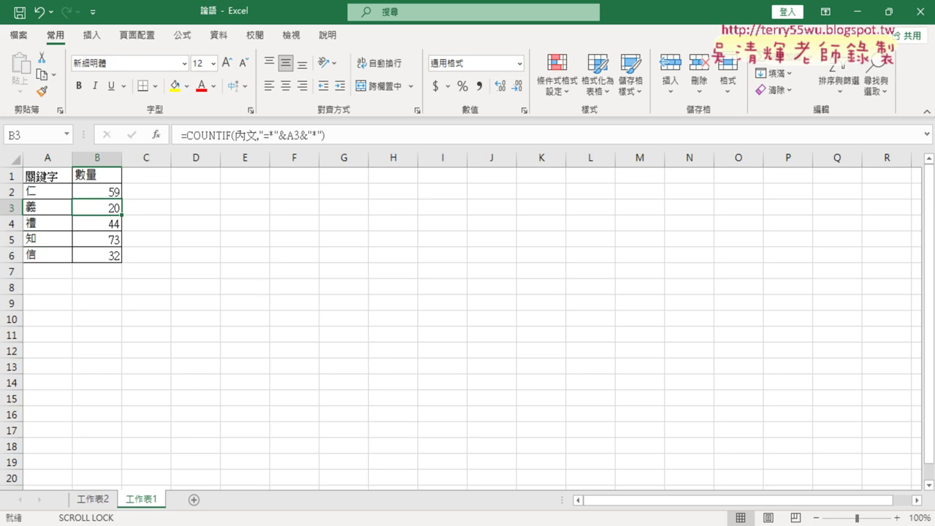
Step: Insert a clustered column chart of the counts and size it beside the table
click(99, 36)
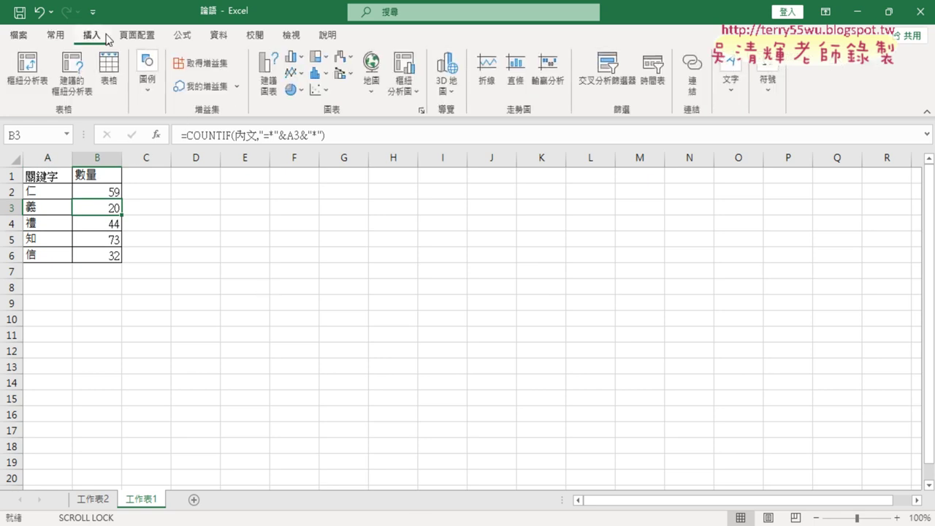
click(293, 56)
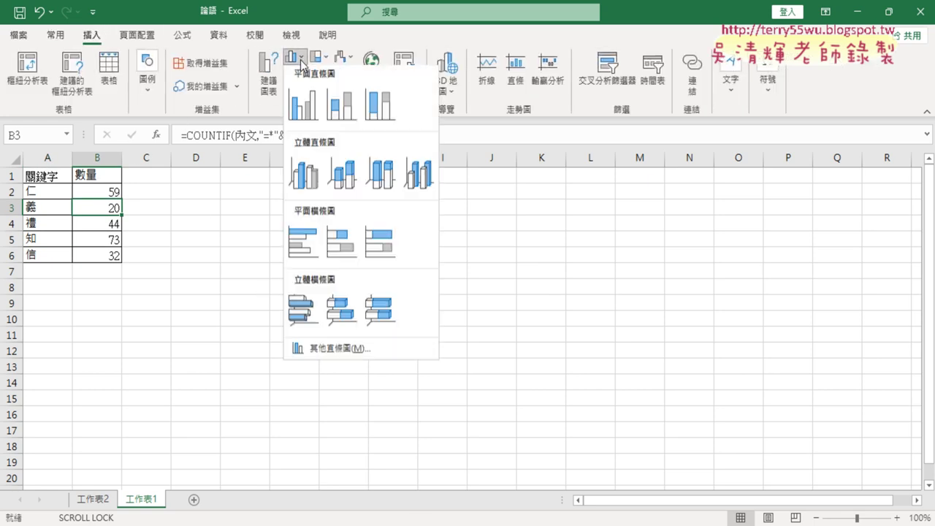
click(304, 114)
drag(307, 224, 171, 186)
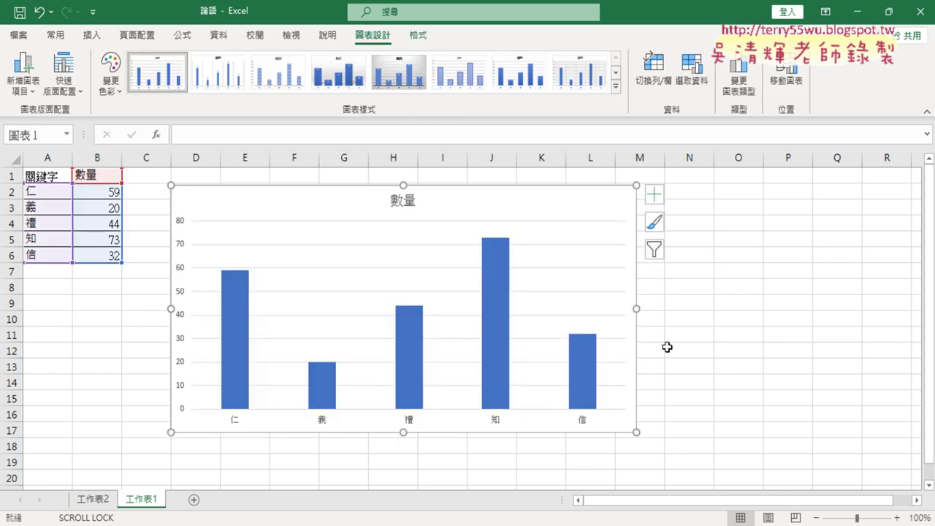
drag(636, 308, 721, 316)
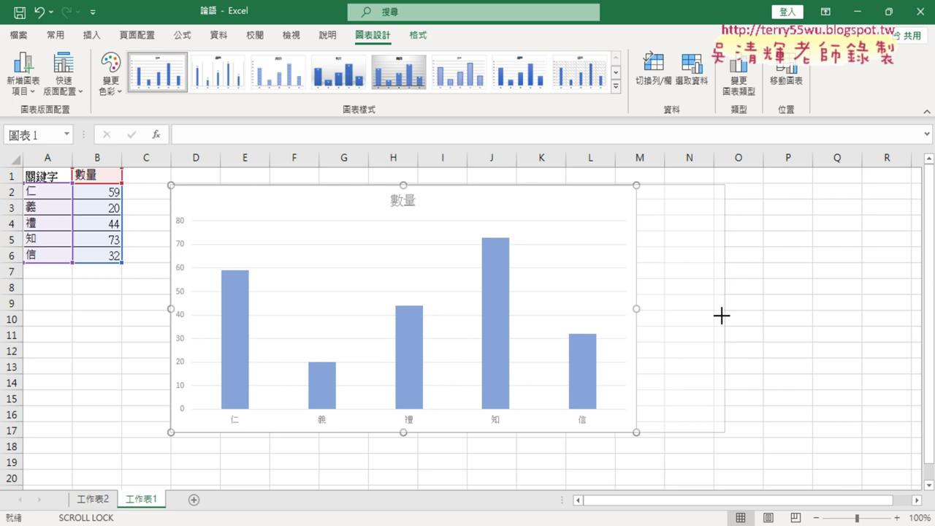
drag(720, 315, 660, 315)
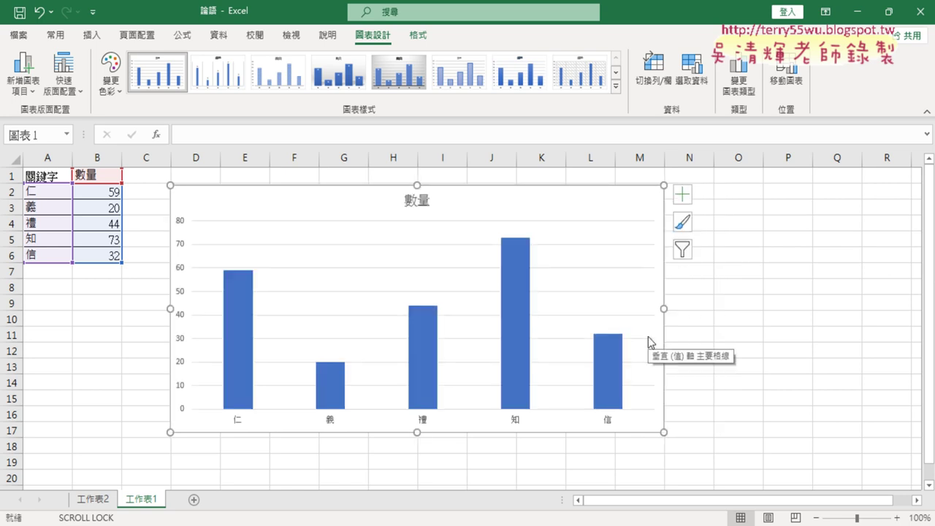
Step: Fill only the 仁 bar of the chart with red
click(237, 341)
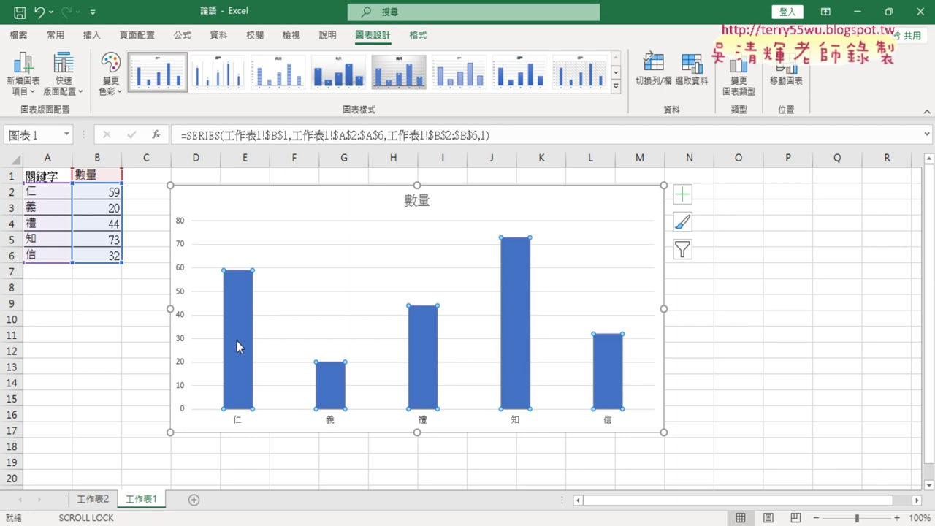
right_click(236, 347)
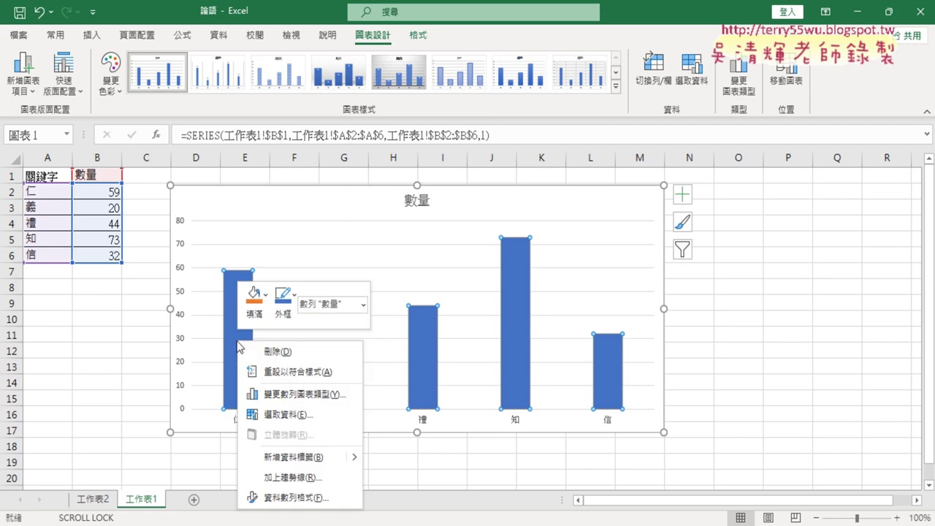
click(263, 299)
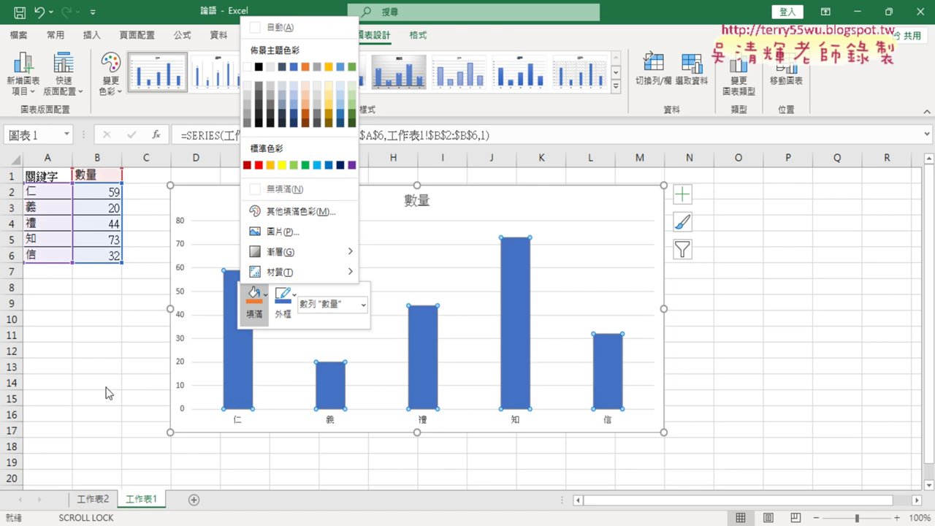
key(Escape)
click(240, 341)
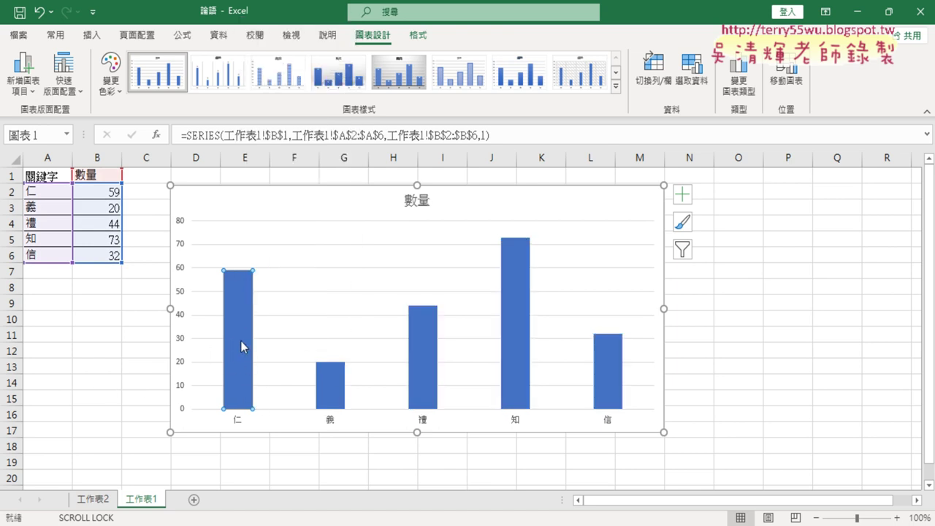
right_click(236, 304)
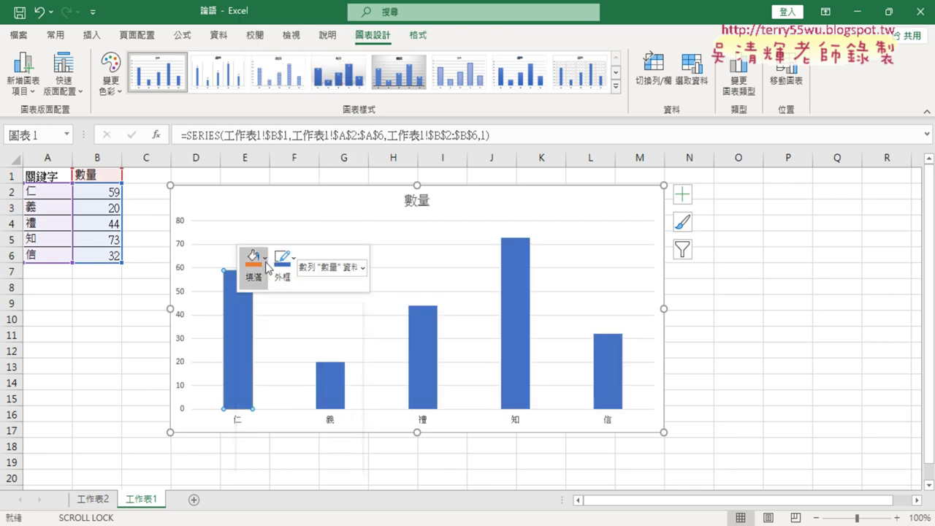
click(265, 261)
click(259, 149)
click(124, 379)
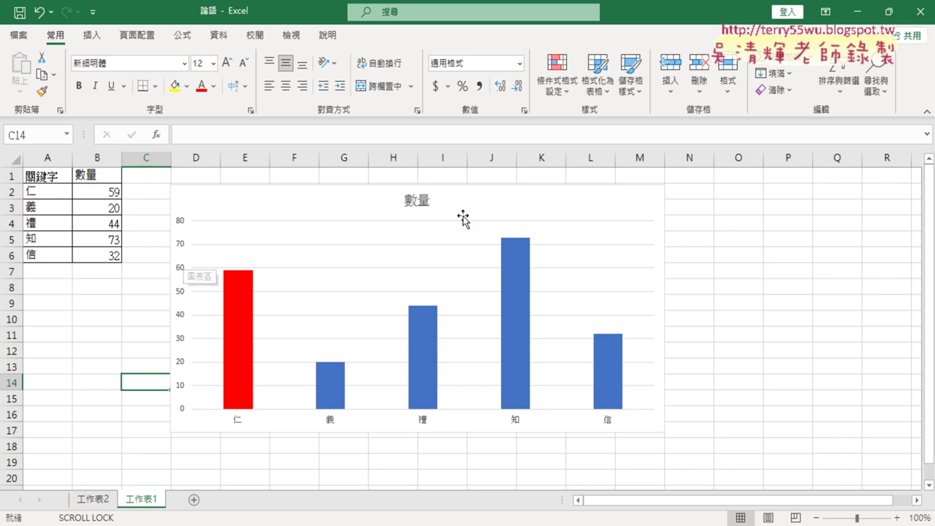
click(403, 198)
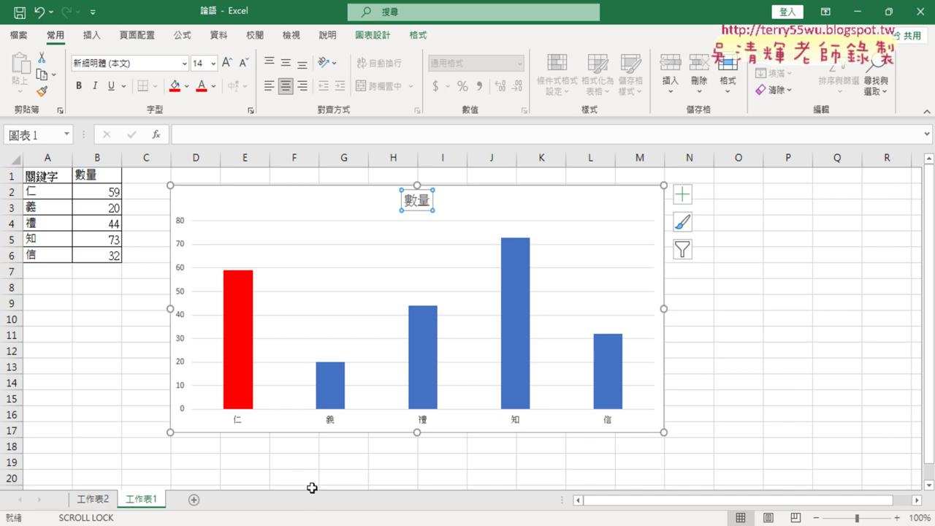
click(89, 500)
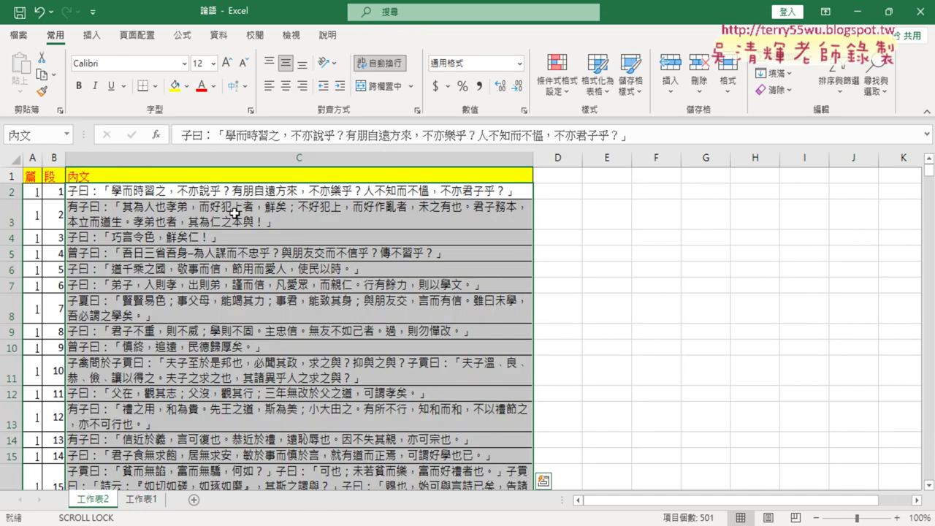
scroll(85, 247, down, 3)
scroll(85, 247, down, 2)
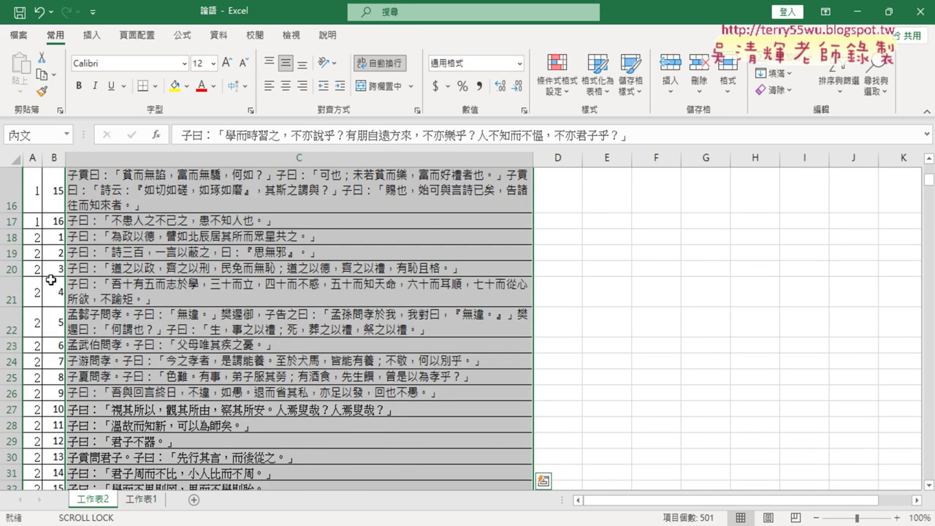
mouse_move(34, 236)
mouse_down()
mouse_move(162, 251)
mouse_move(132, 425)
mouse_up()
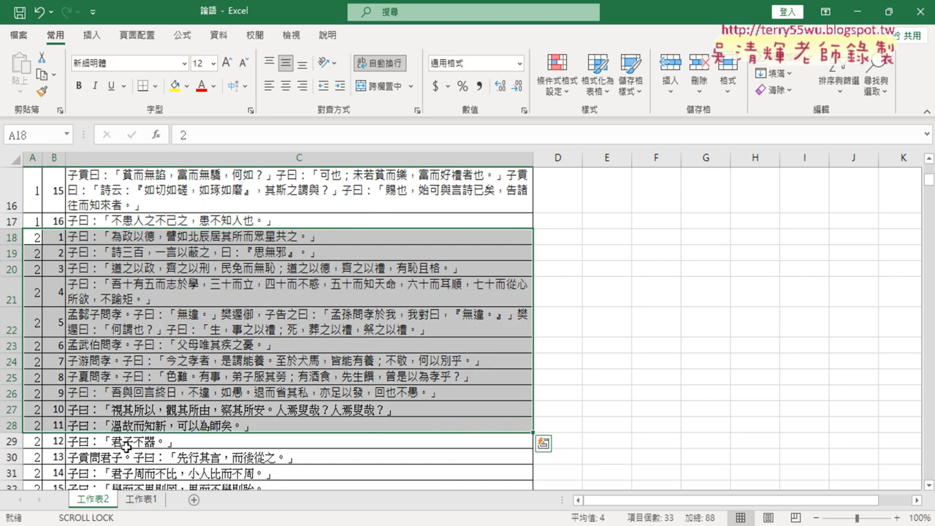
scroll(131, 425, down, 6)
scroll(131, 425, down, 6)
scroll(132, 425, down, 5)
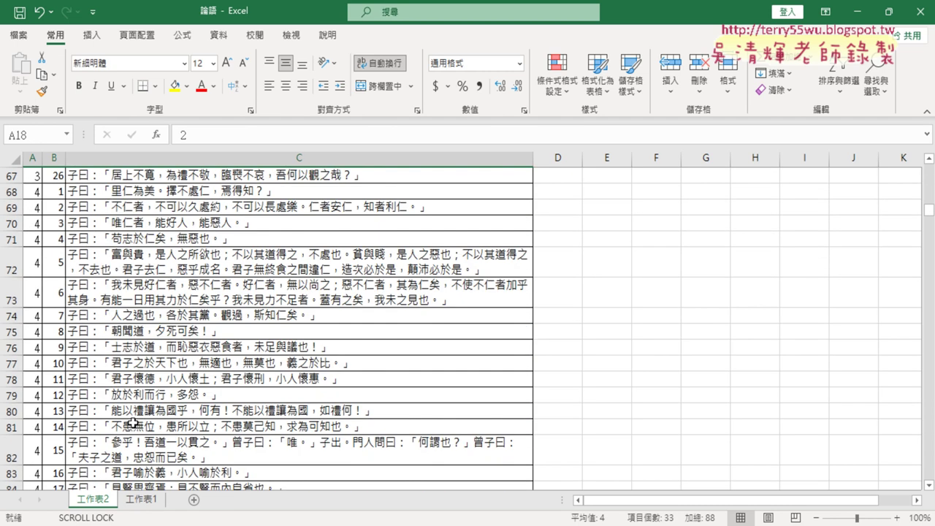
scroll(132, 425, down, 5)
scroll(135, 422, down, 6)
scroll(134, 422, down, 4)
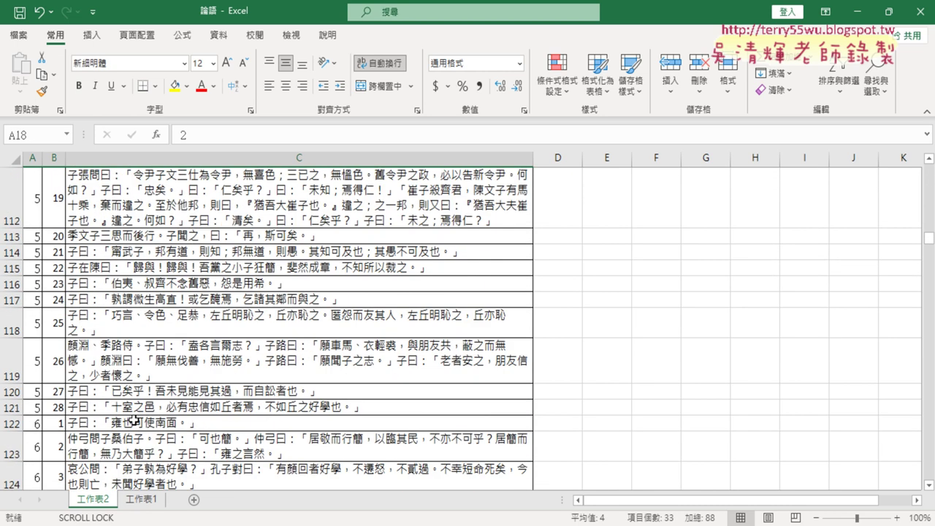
click(146, 499)
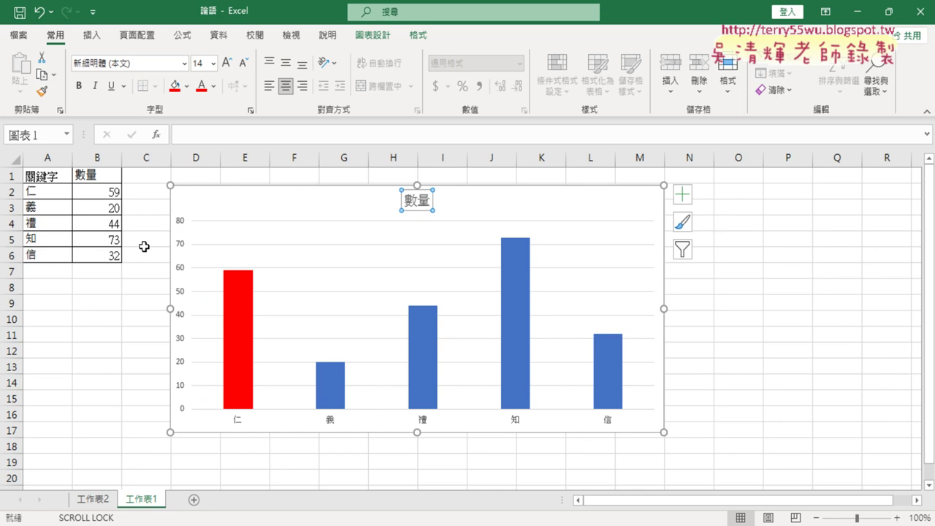